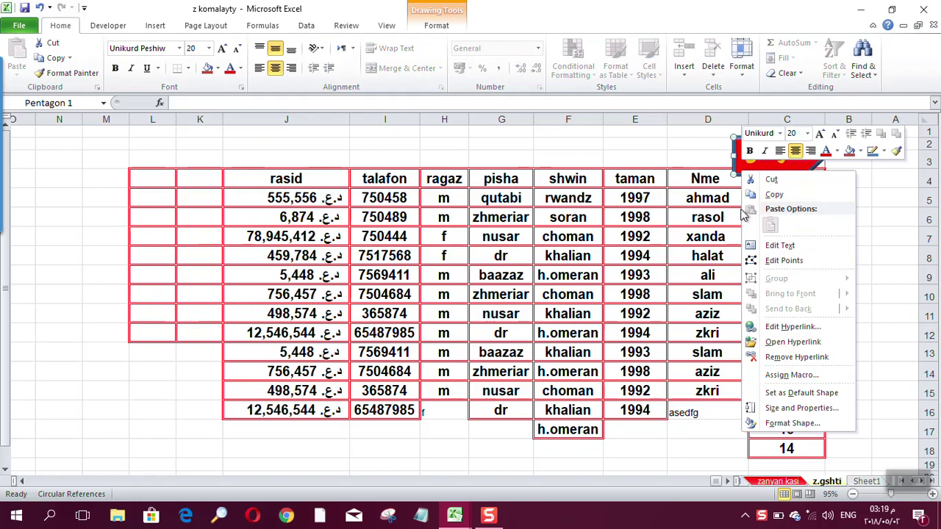
Step: Delete the red pentagon shape above the table on the z.gshti sheet
click(736, 165)
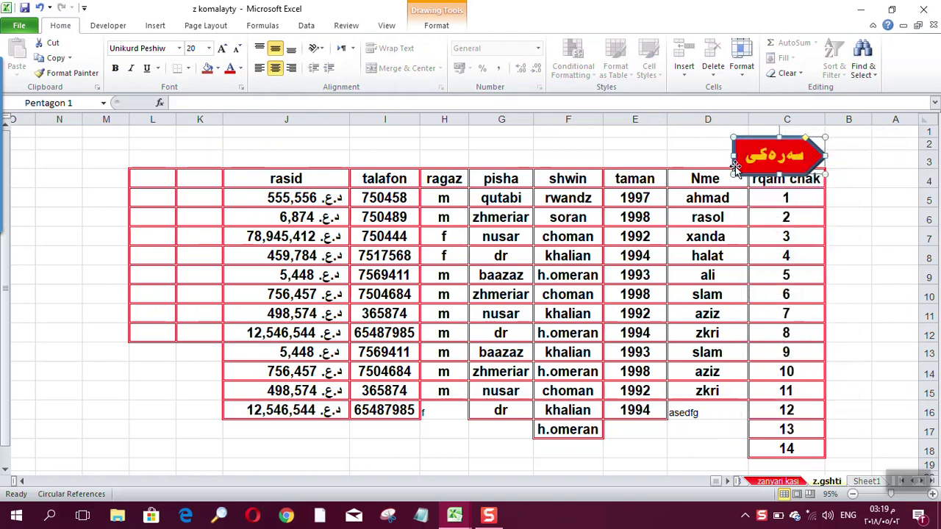
key(Escape)
click(711, 195)
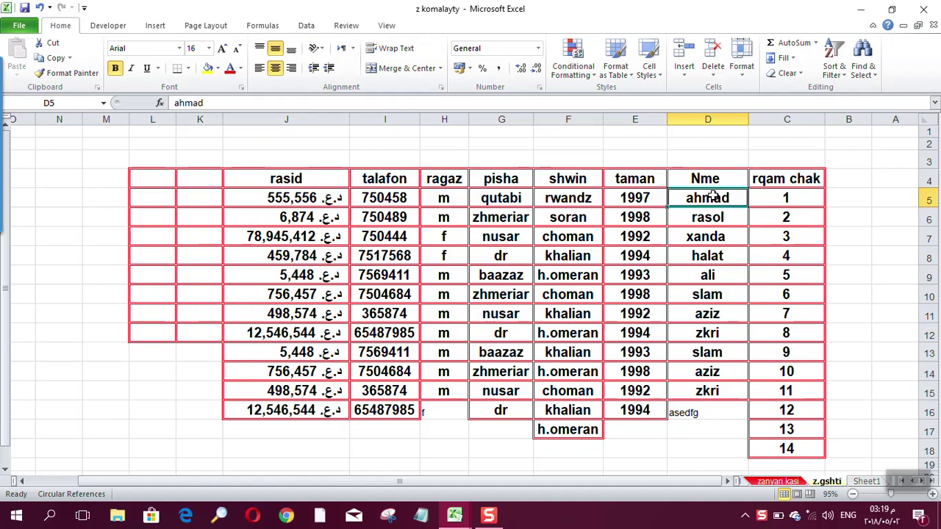
Step: Examine the first records of the z.gshti table, from the rqam chak column across to the empty column after rasid
click(776, 201)
click(781, 216)
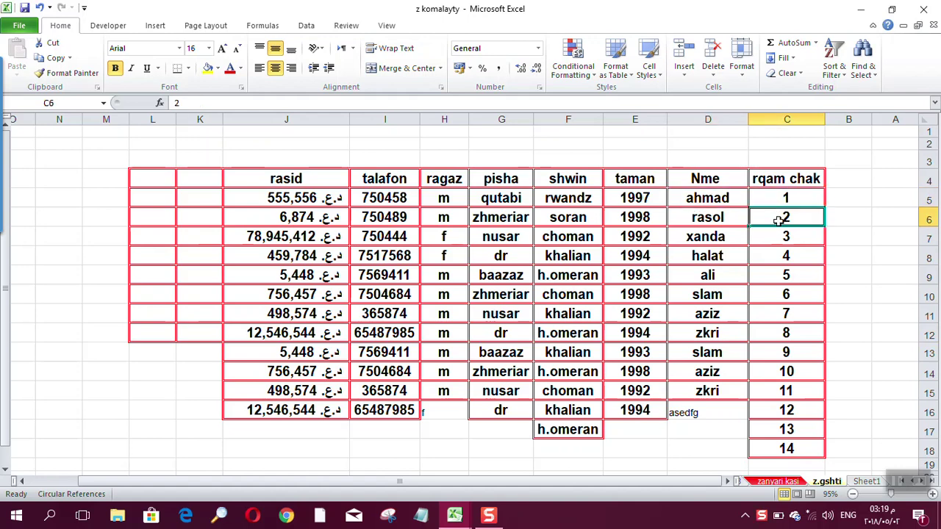
click(780, 236)
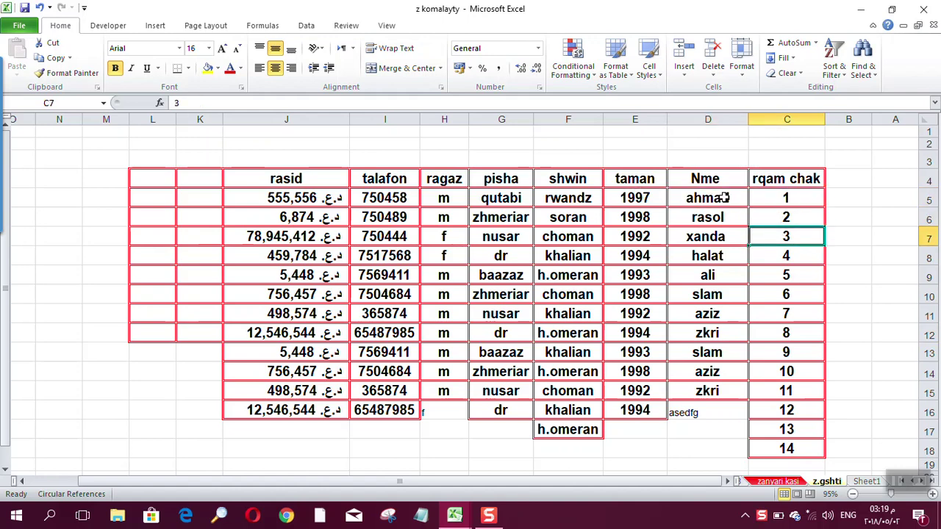
click(725, 198)
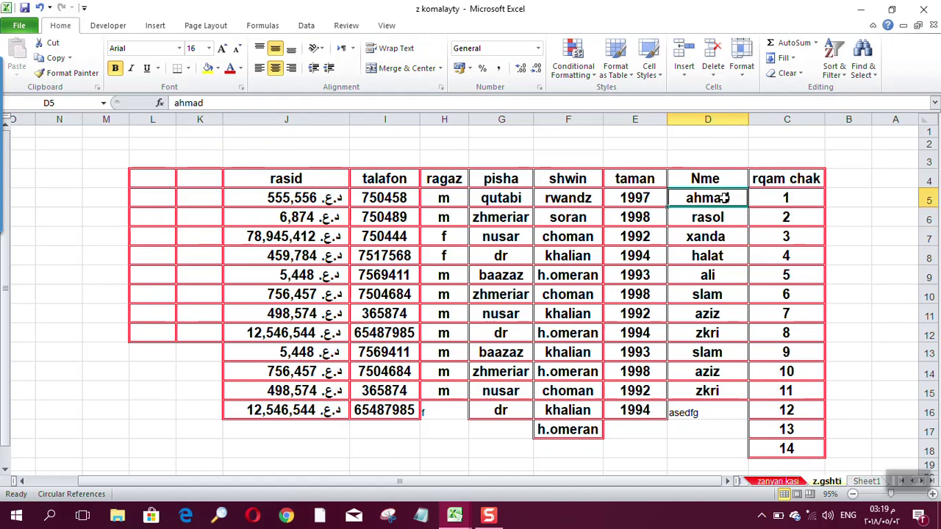
click(626, 197)
click(558, 204)
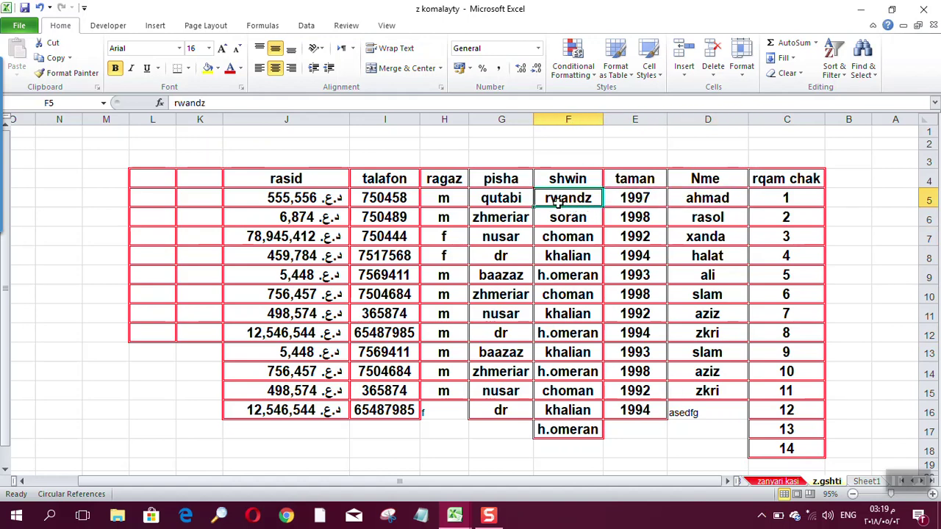
click(501, 199)
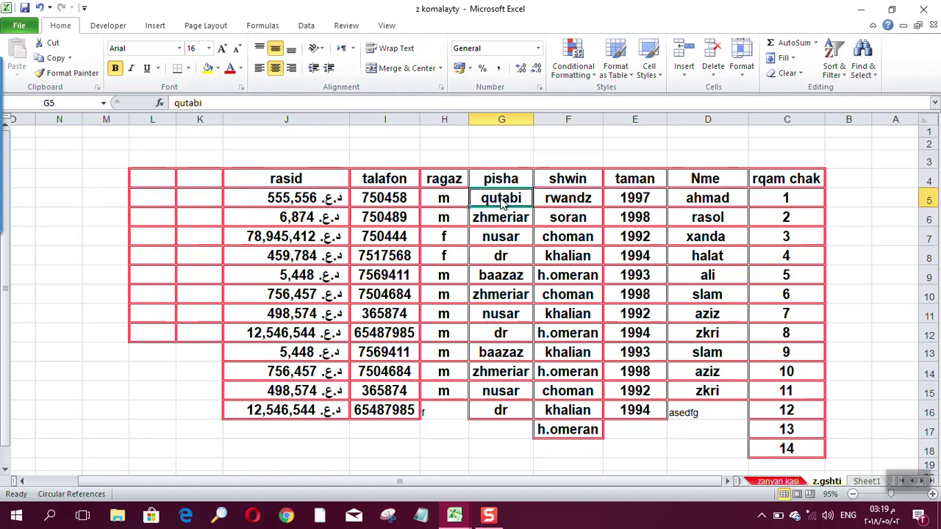
click(443, 199)
click(372, 205)
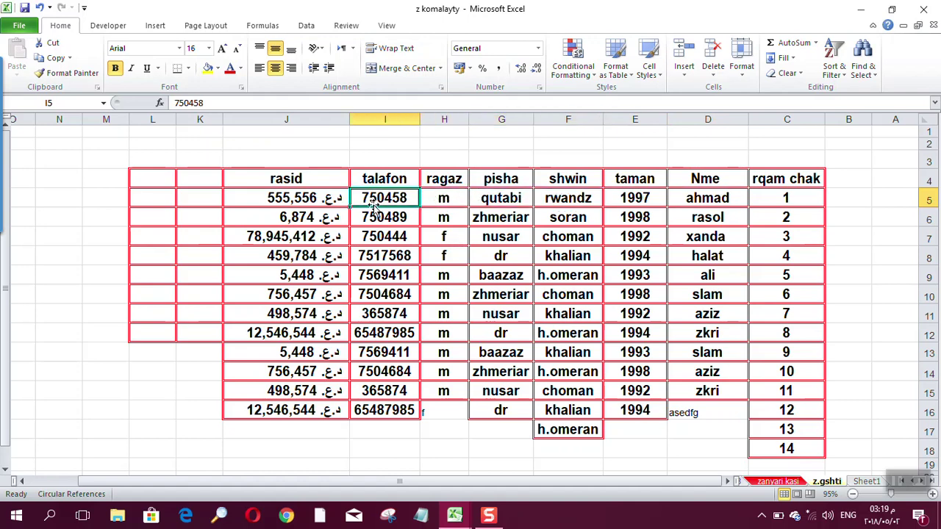
click(305, 200)
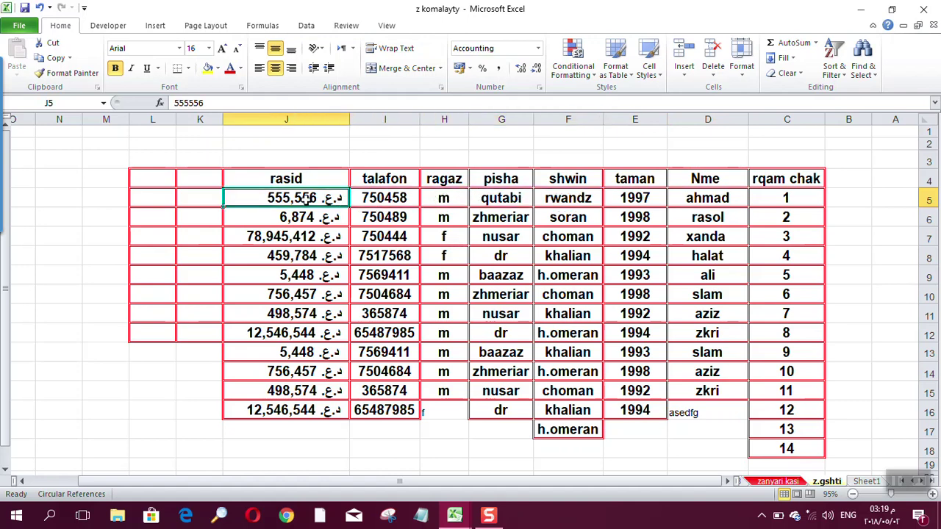
click(169, 202)
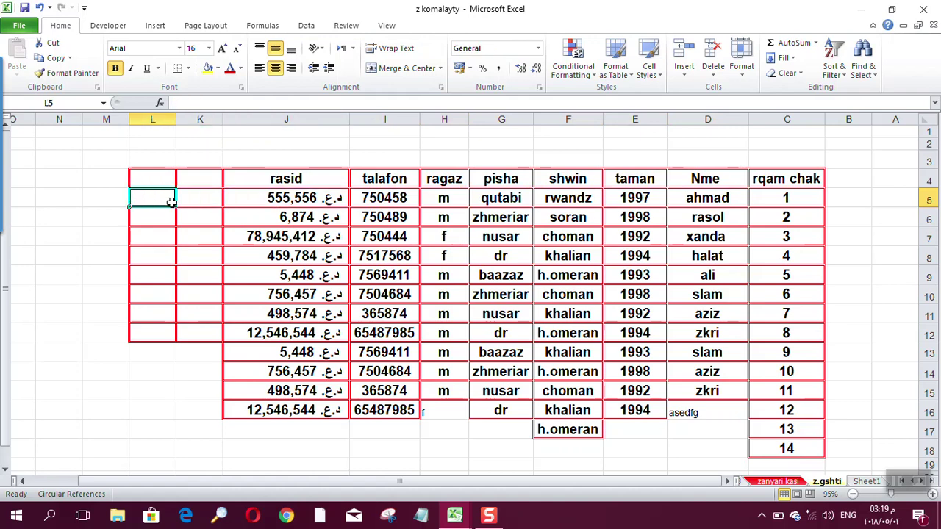
Step: Copy the red-bordered formatting of L5:L11 onto the empty cells K13:L16 with Format Painter
click(156, 241)
drag(155, 195, 152, 314)
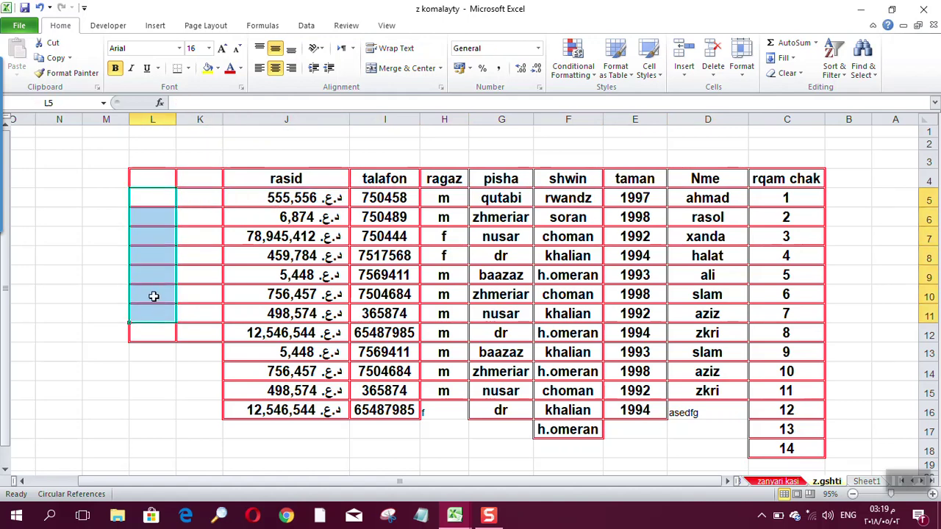
click(72, 72)
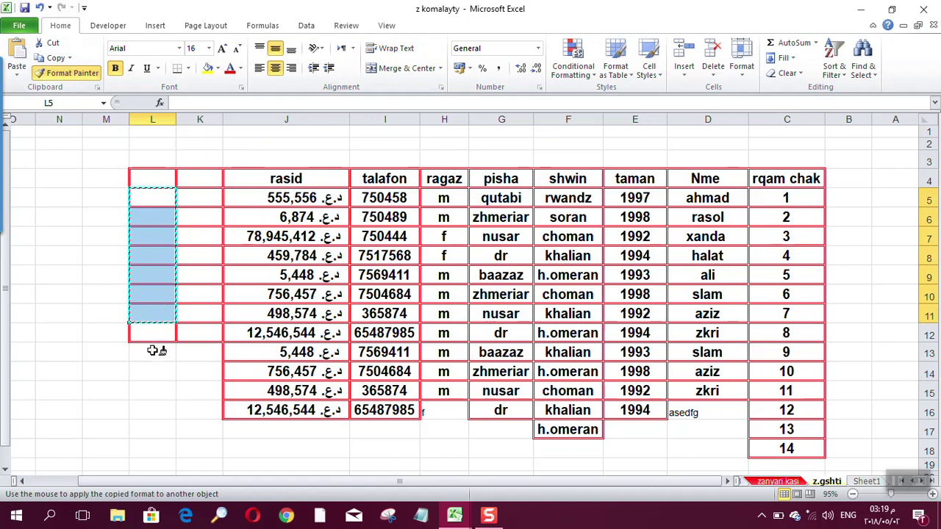
drag(156, 351, 211, 416)
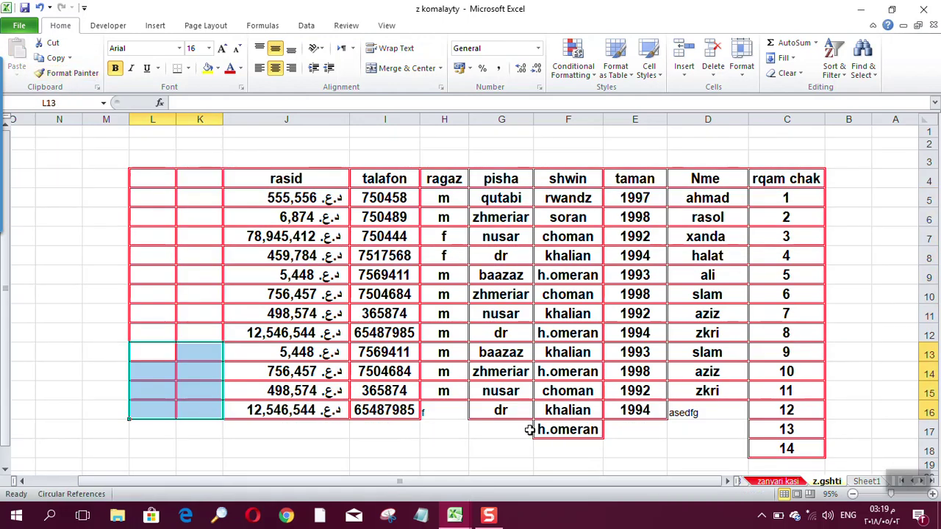
Step: Extend the table's red-bordered formatting from cell L11 across rows 17 and 18, columns L to D, with Format Painter
click(148, 427)
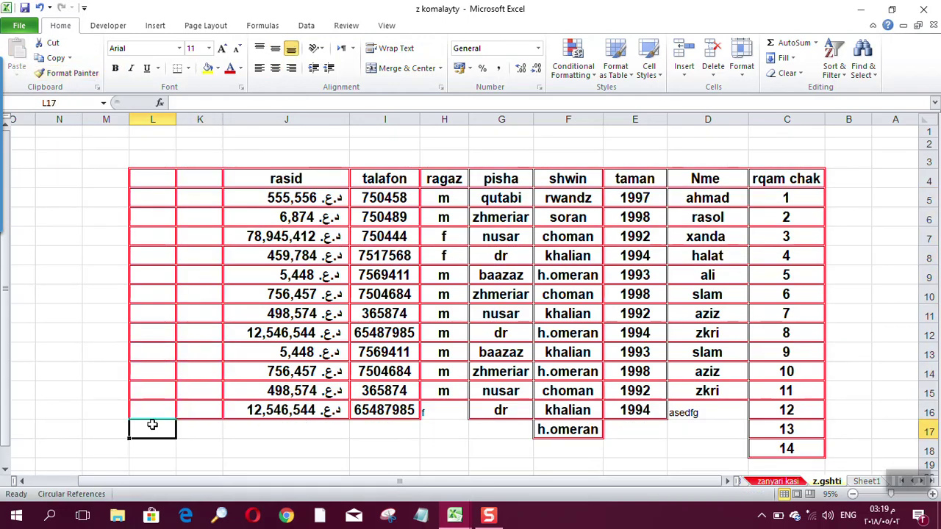
click(156, 309)
click(69, 58)
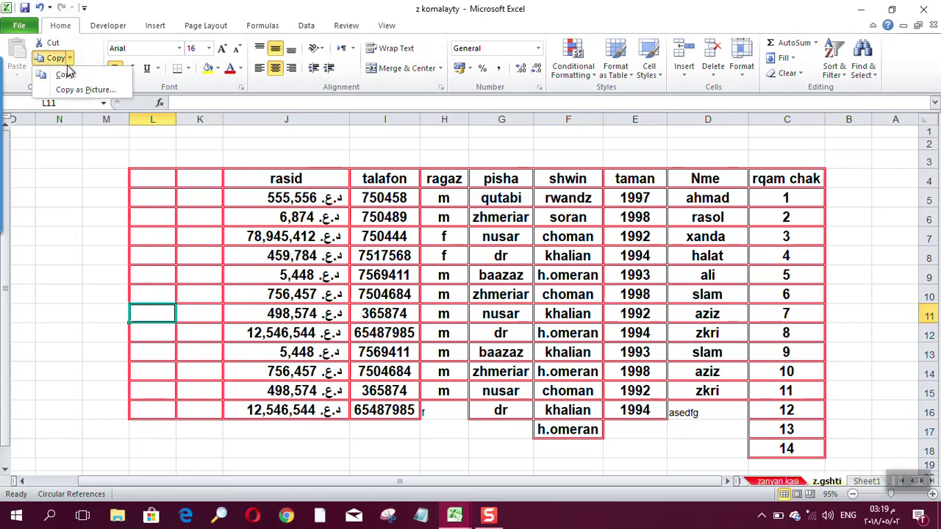
click(92, 56)
click(68, 72)
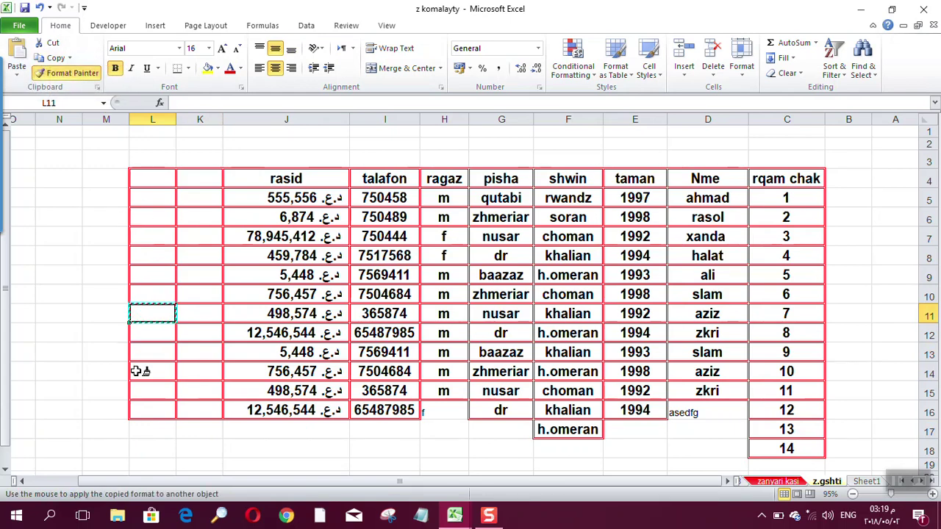
mouse_move(158, 434)
mouse_down()
mouse_move(529, 461)
mouse_move(702, 459)
mouse_move(687, 437)
mouse_up()
click(660, 410)
click(584, 415)
click(360, 378)
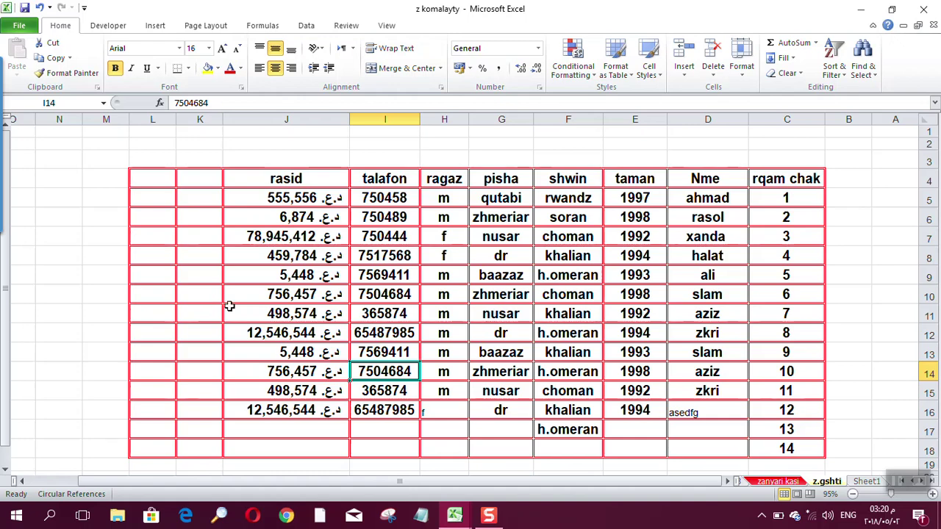
right_click(831, 479)
click(856, 362)
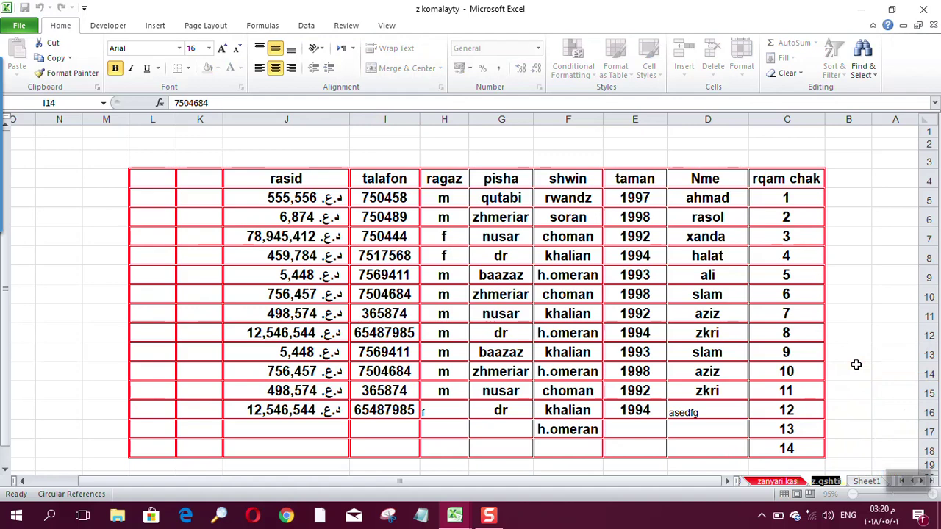
key(Return)
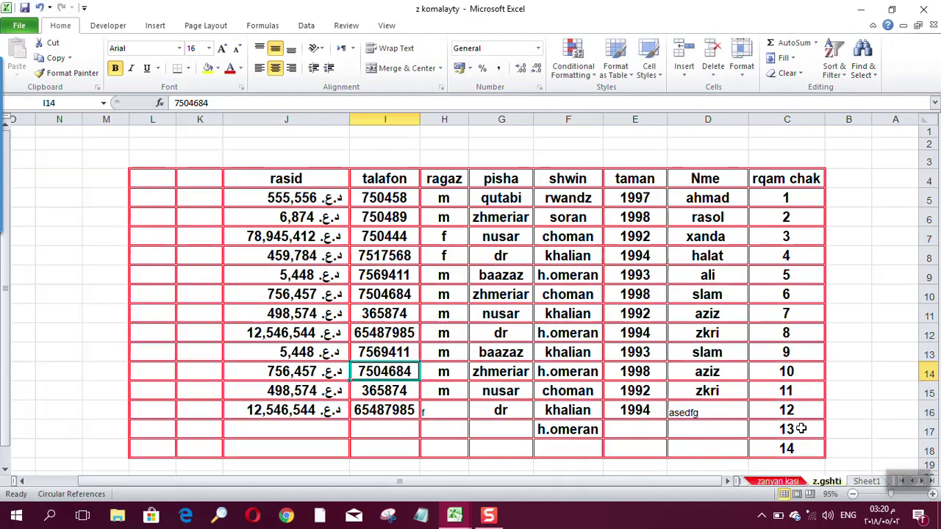
Step: Enter the label "raqam chak" in cell C3 of the zanyari kasi sheet
click(780, 483)
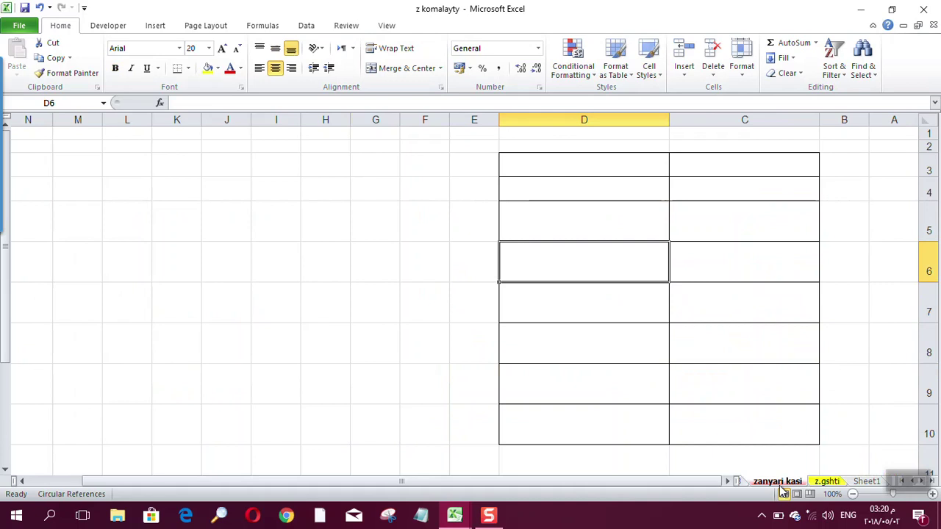
click(564, 223)
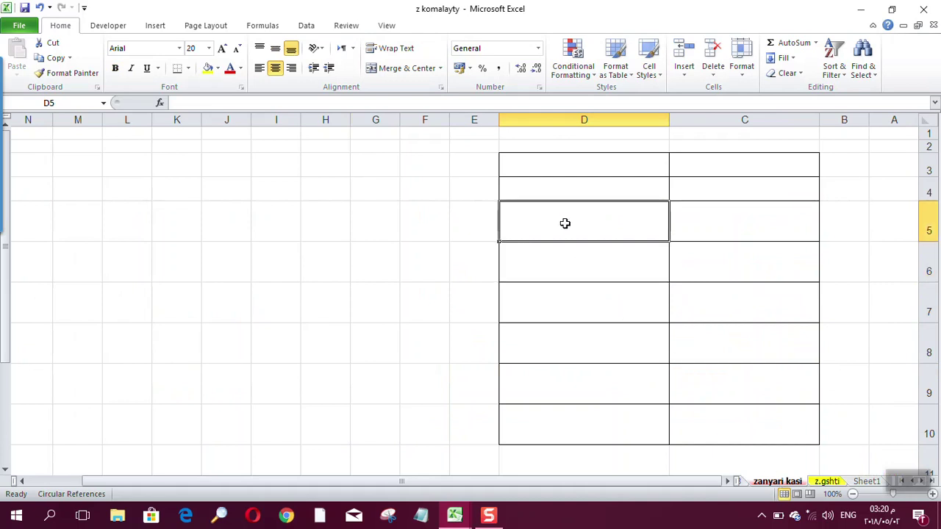
click(620, 170)
click(695, 169)
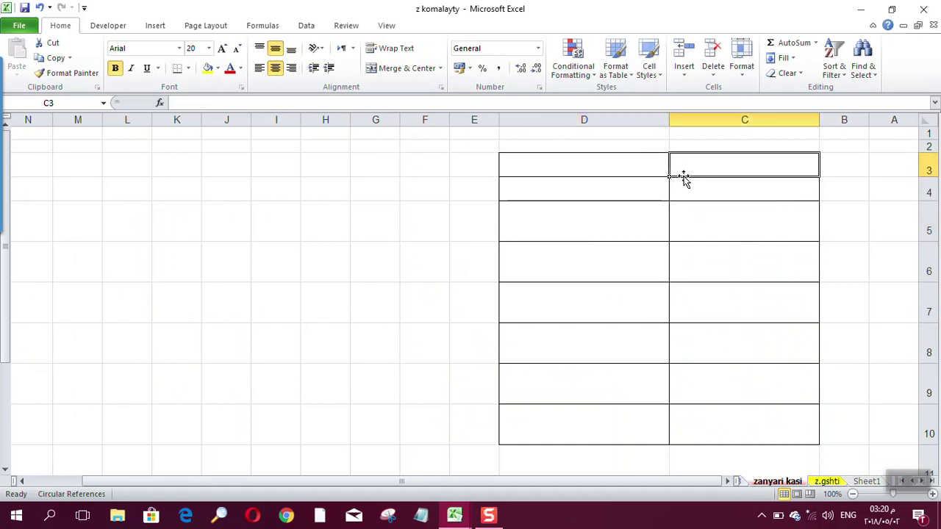
click(552, 169)
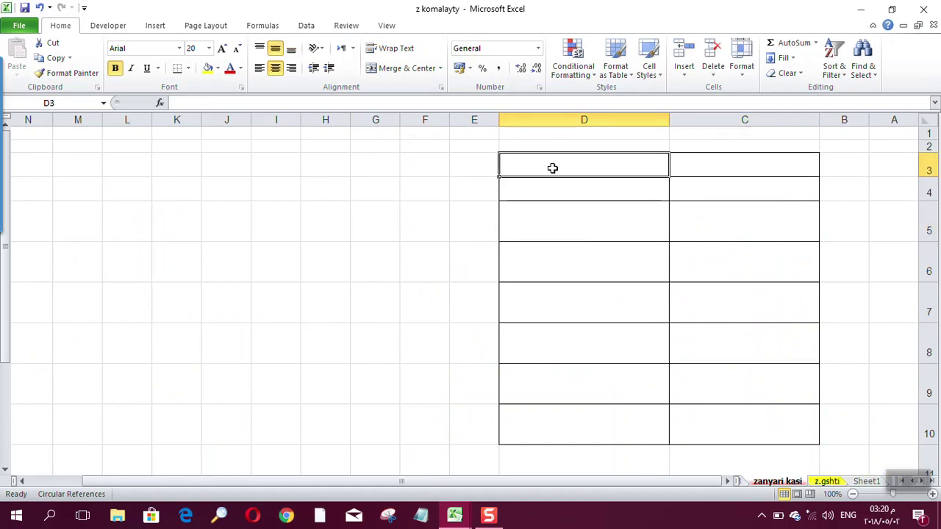
click(561, 192)
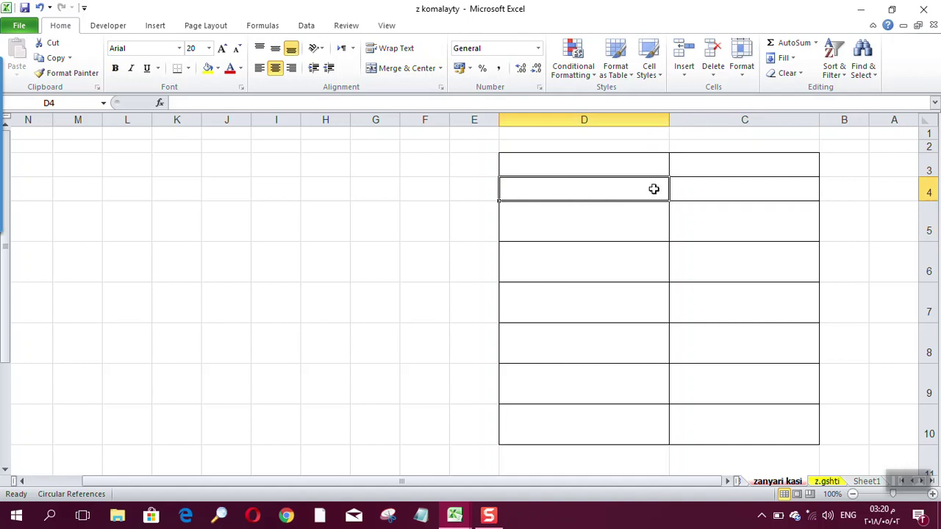
click(703, 169)
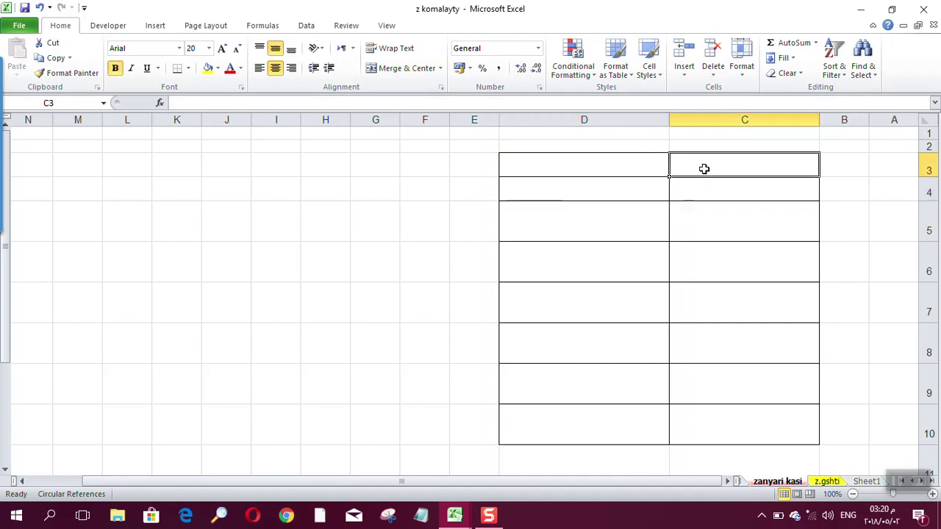
text(raqam)
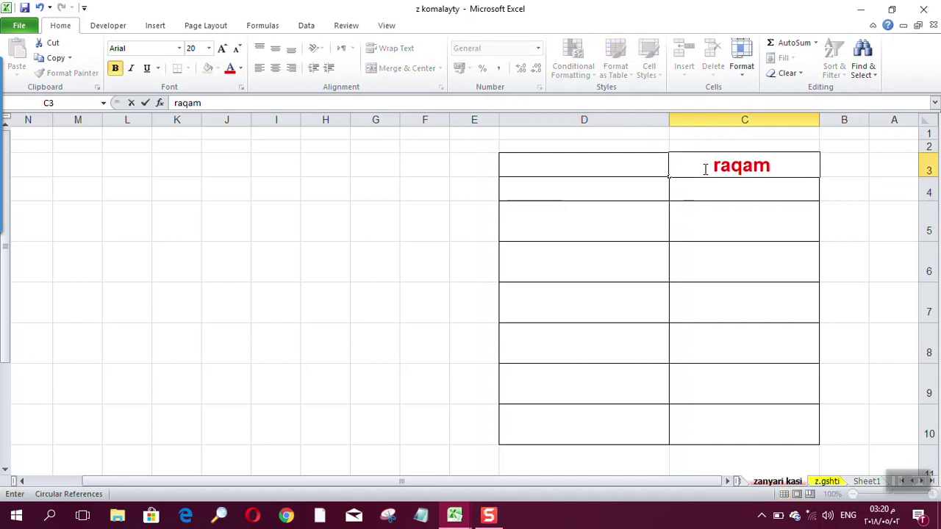
text( chak)
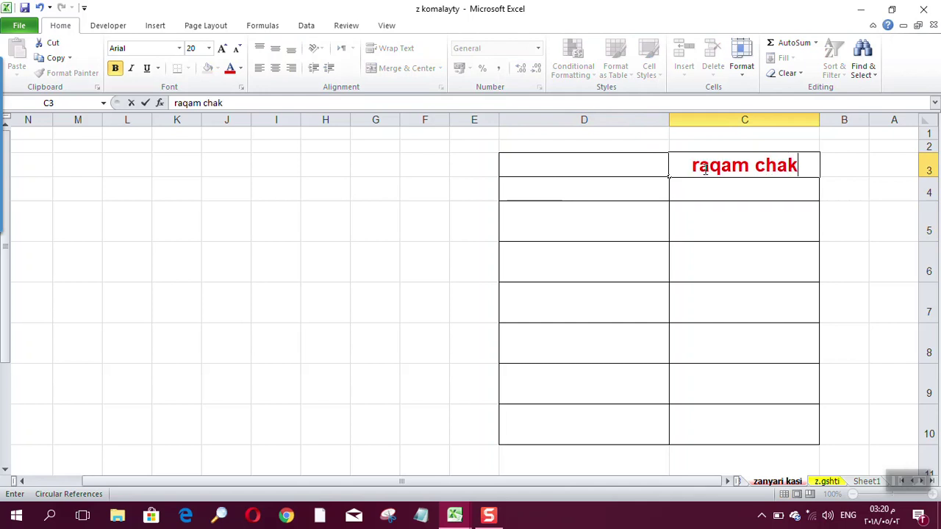
Step: Enter the label "naw" in cell C4, below the raqam chak label
click(604, 168)
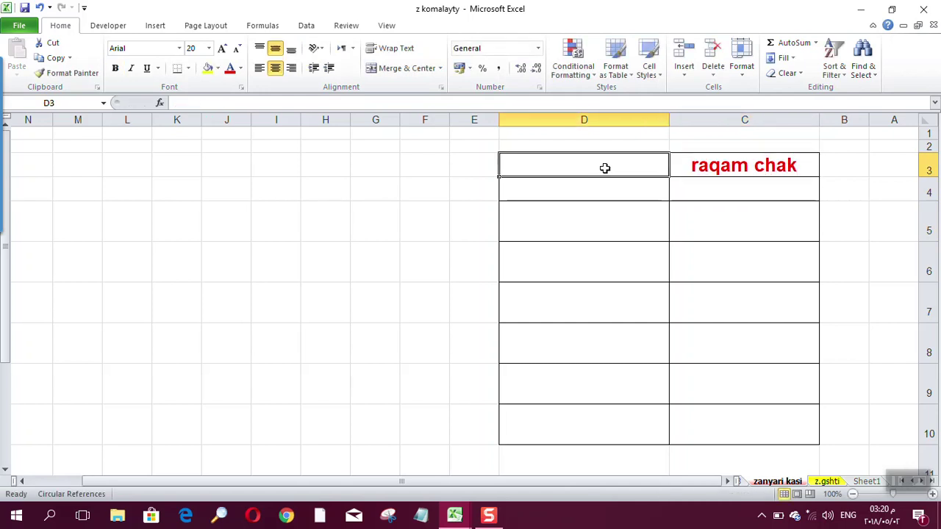
click(712, 192)
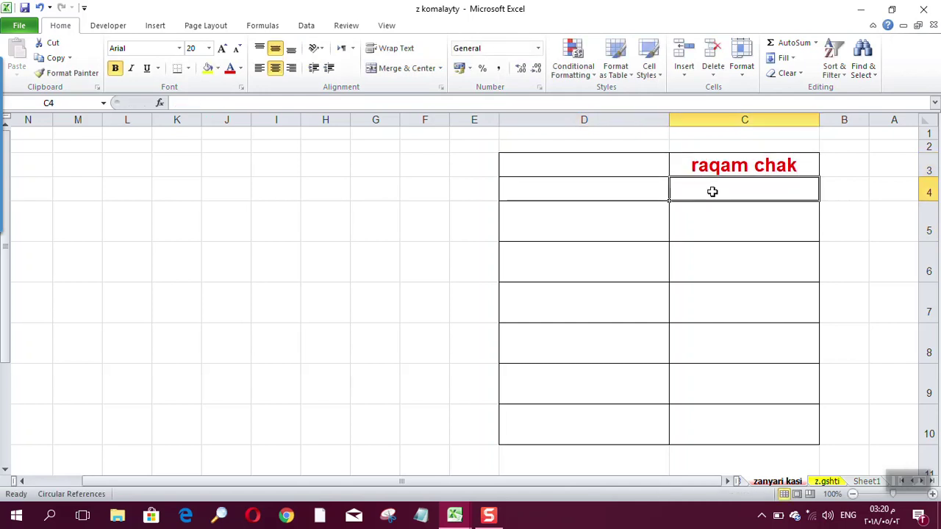
text(naw)
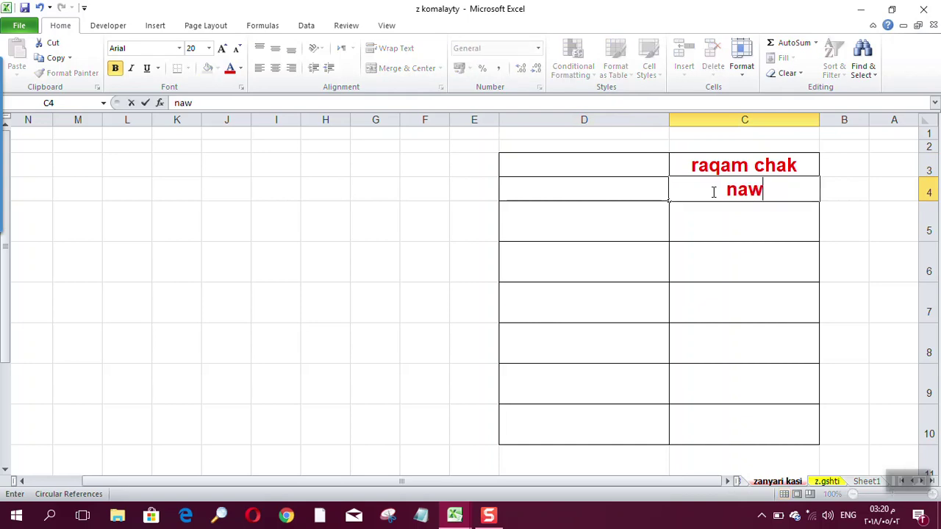
Step: Copy the header cells D4:J4, from Nme to rasid, on the z.gshti sheet
click(823, 481)
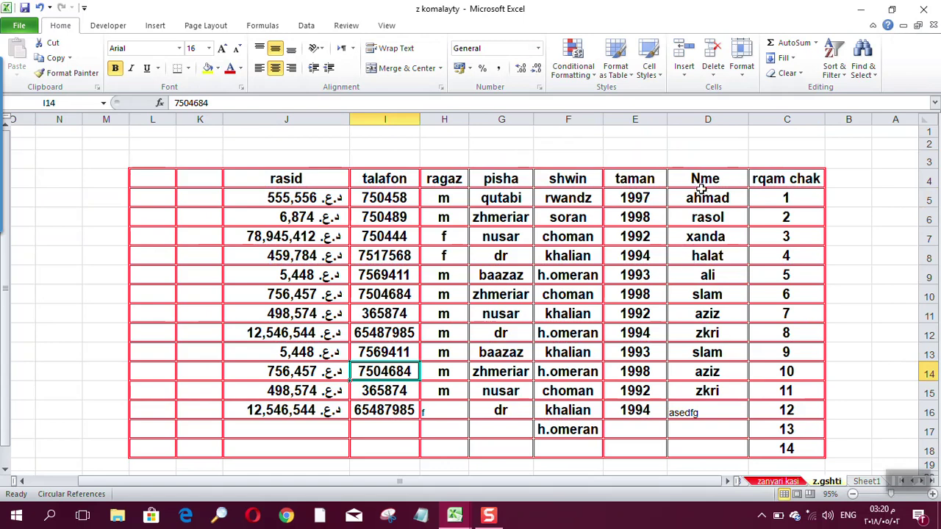
drag(703, 181, 319, 179)
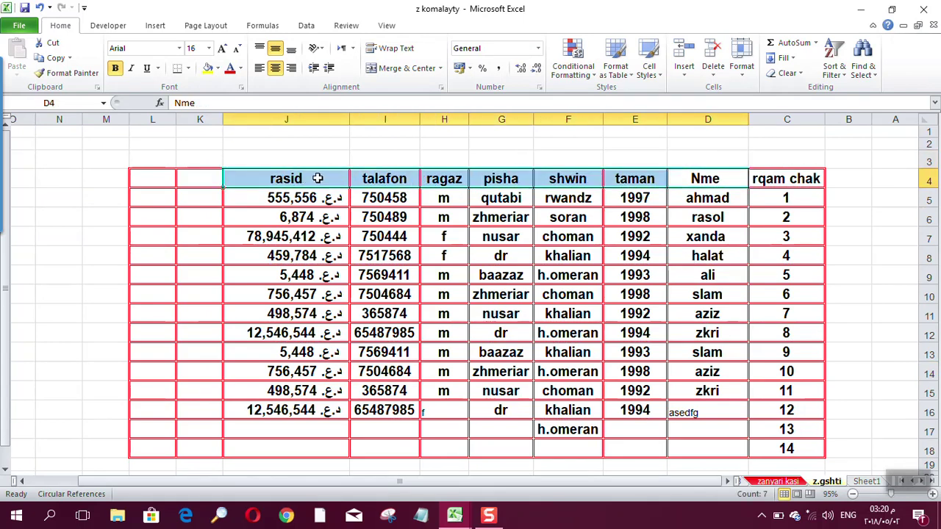
right_click(319, 179)
click(348, 201)
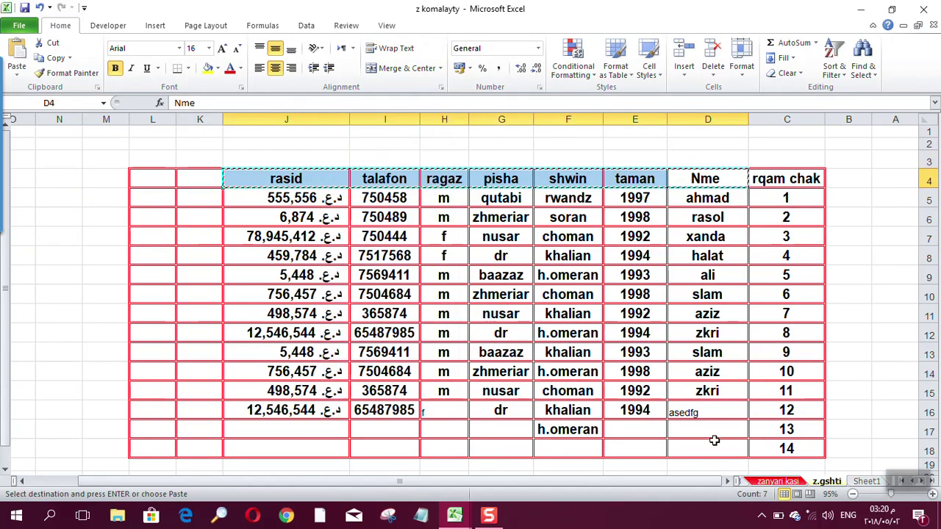
Step: Paste the copied headers transposed into column C of the zanyari kasi sheet, starting at cell C4
click(761, 485)
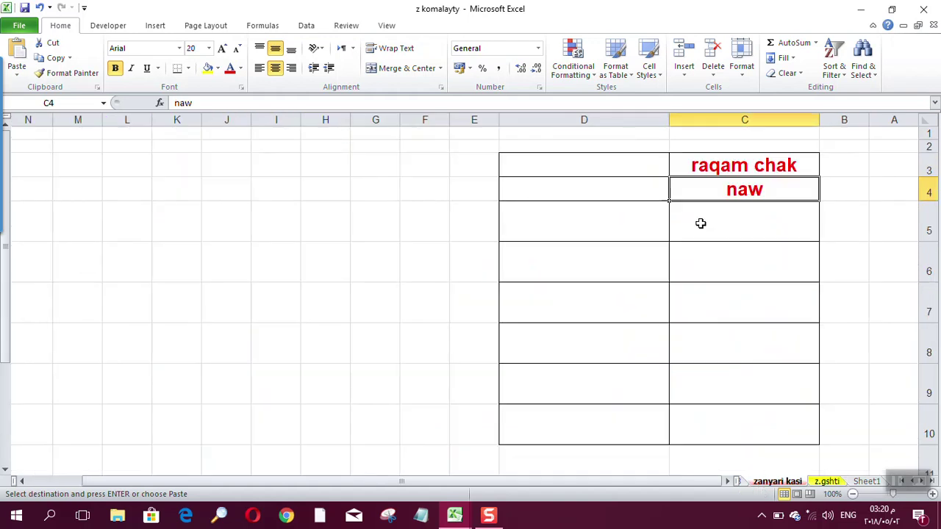
right_click(687, 191)
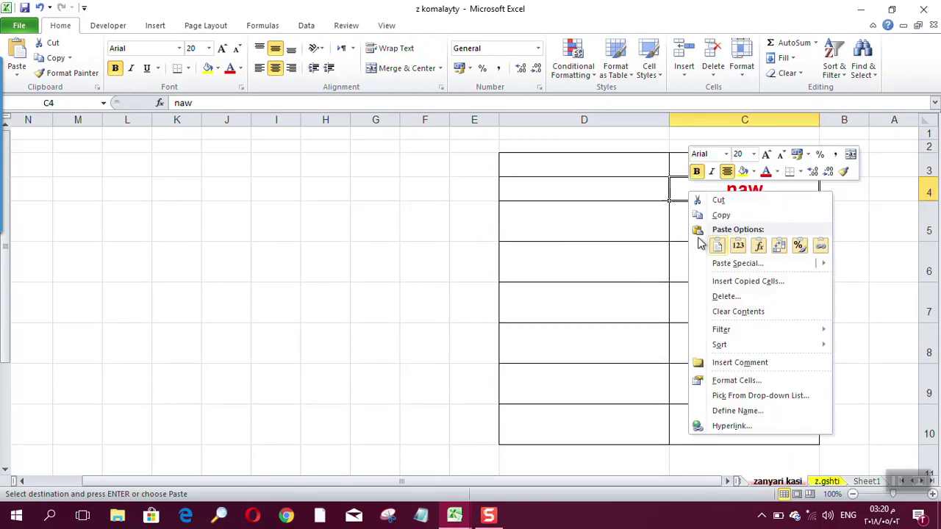
mouse_move(743, 266)
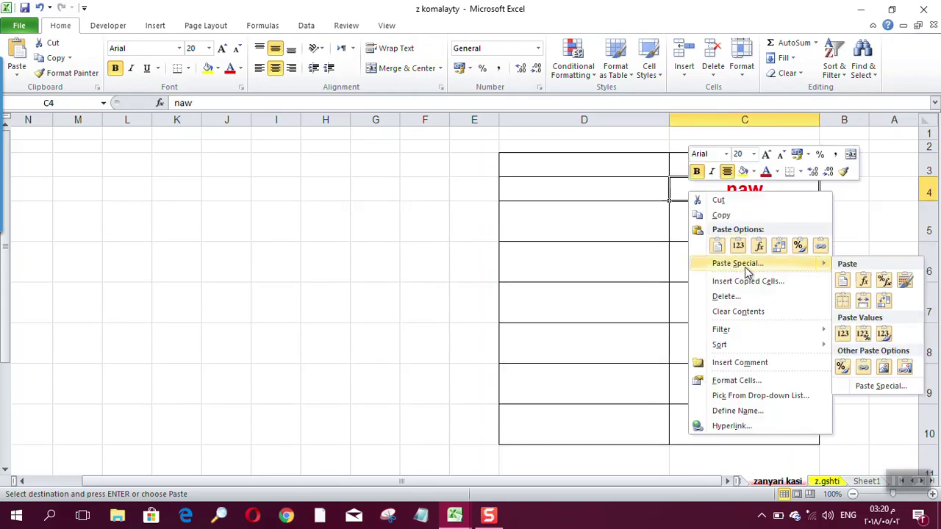
click(876, 390)
drag(781, 270, 571, 174)
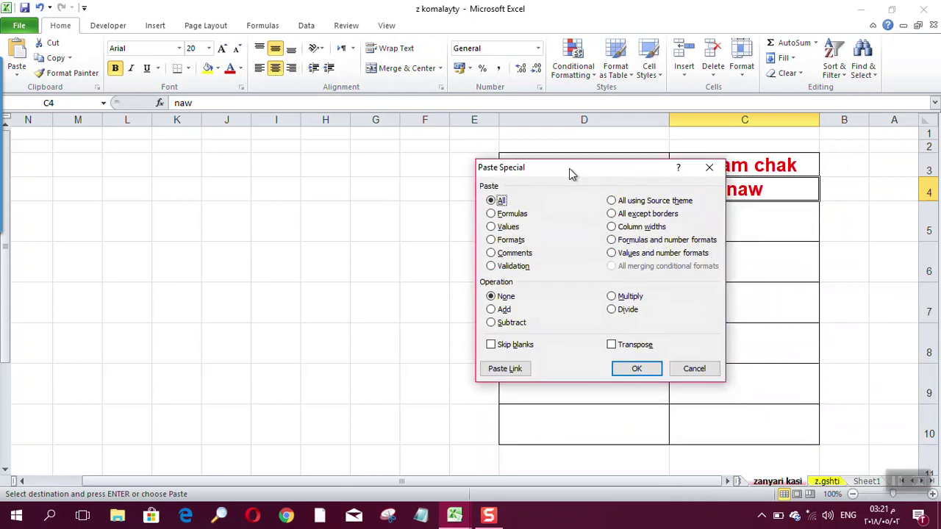
click(611, 343)
click(635, 369)
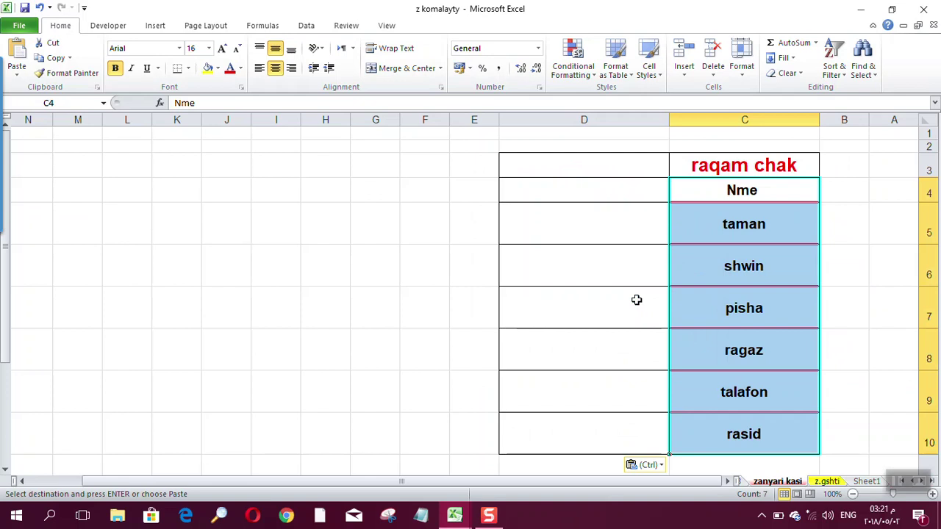
Step: Start a VLOOKUP formula in cell D4, beside the Nme label, with D3 as the lookup value
click(571, 165)
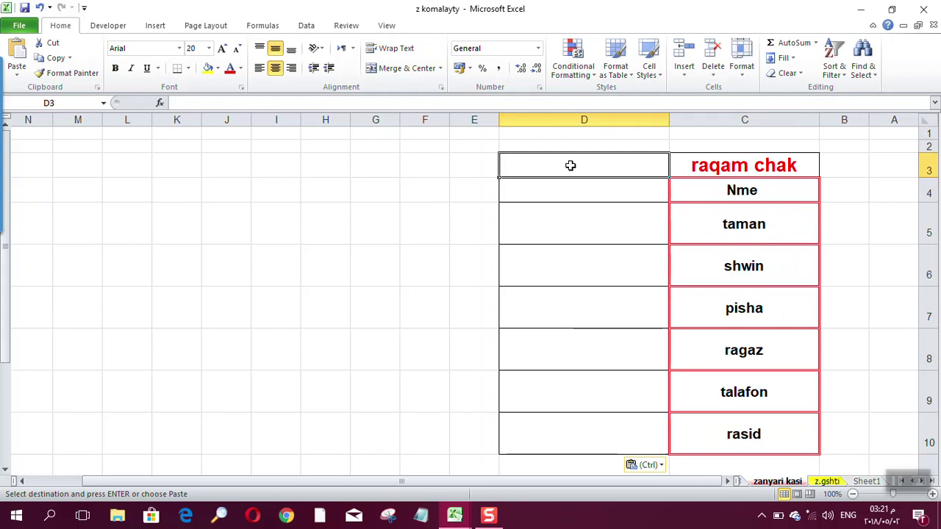
click(561, 195)
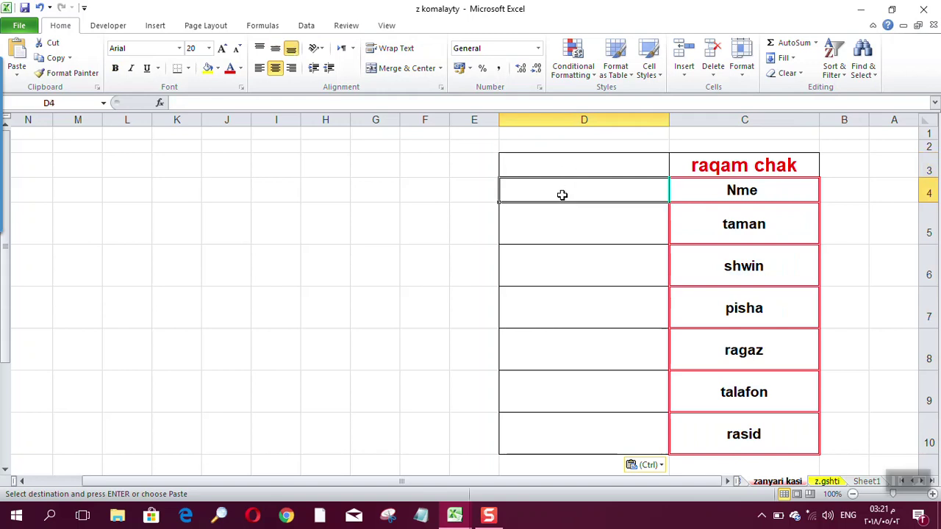
text(=)
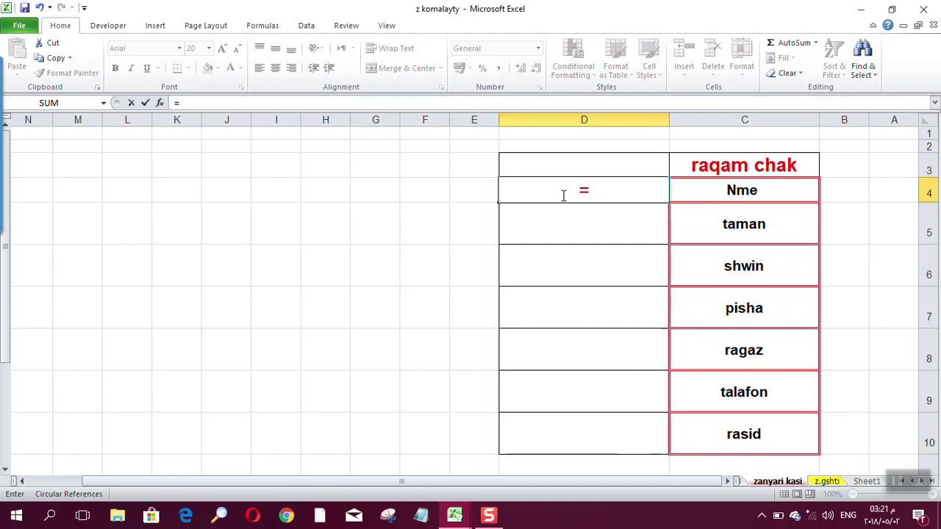
text(vl)
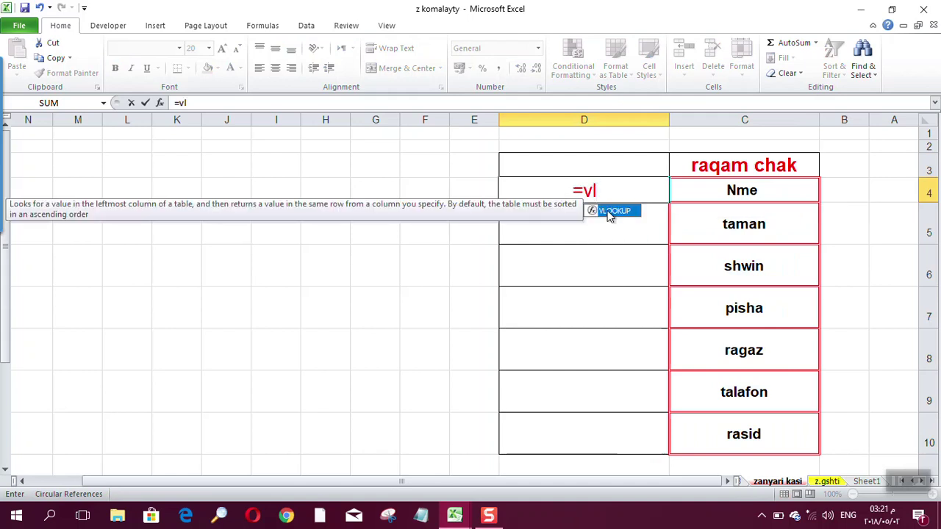
double_click(609, 212)
click(567, 168)
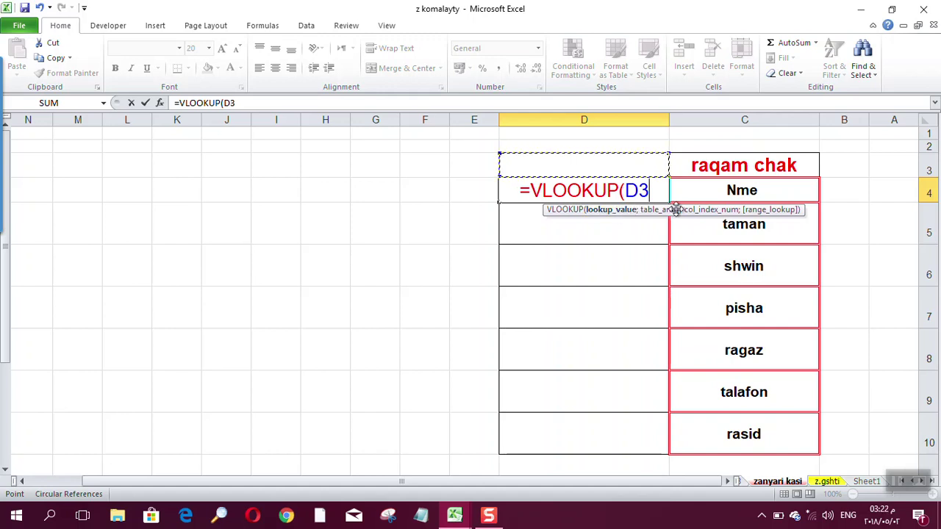
drag(682, 210, 636, 211)
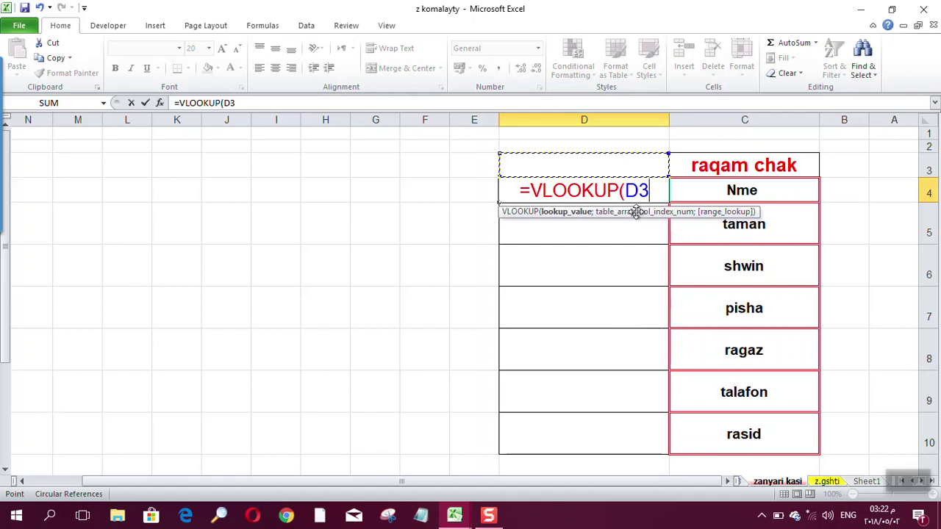
text(;)
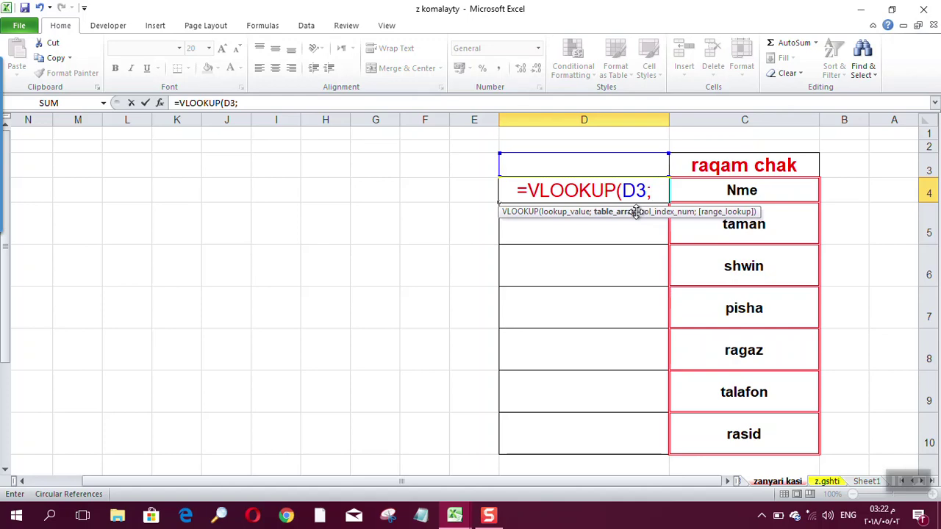
Step: Complete the VLOOKUP with the absolute table range z.gshti!$C$5:$L$18 and column index 2
click(826, 483)
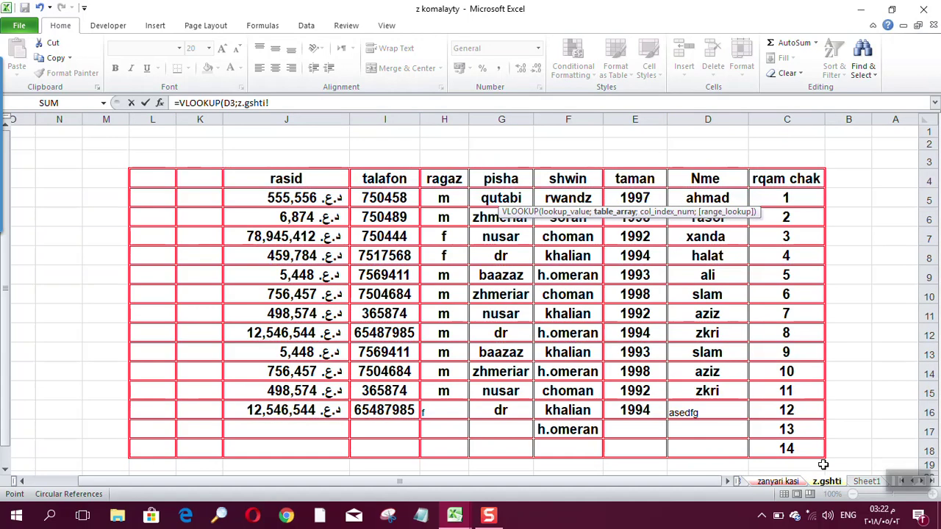
drag(788, 200, 169, 440)
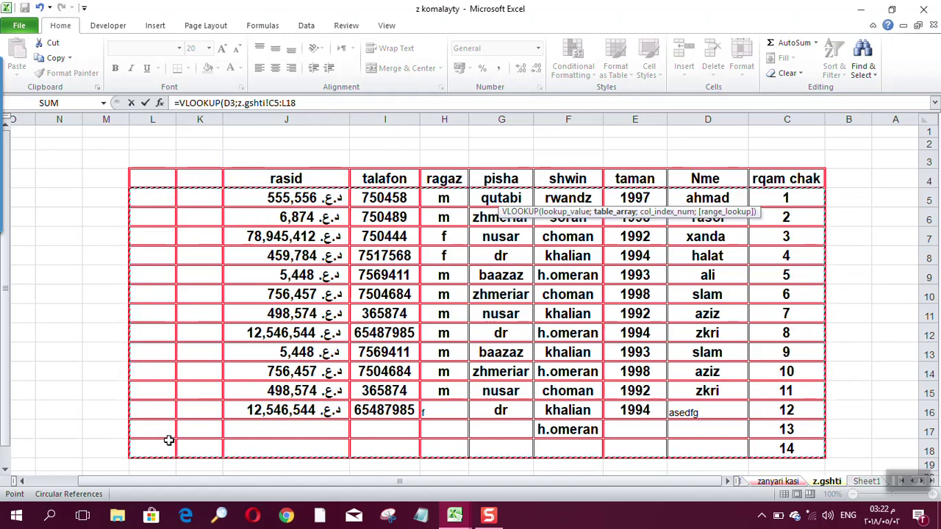
key(F4)
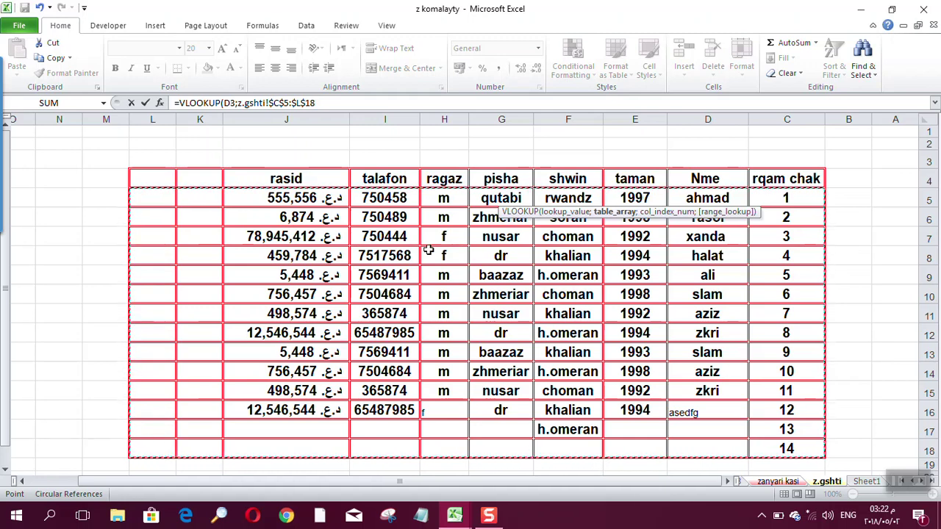
drag(676, 209, 394, 141)
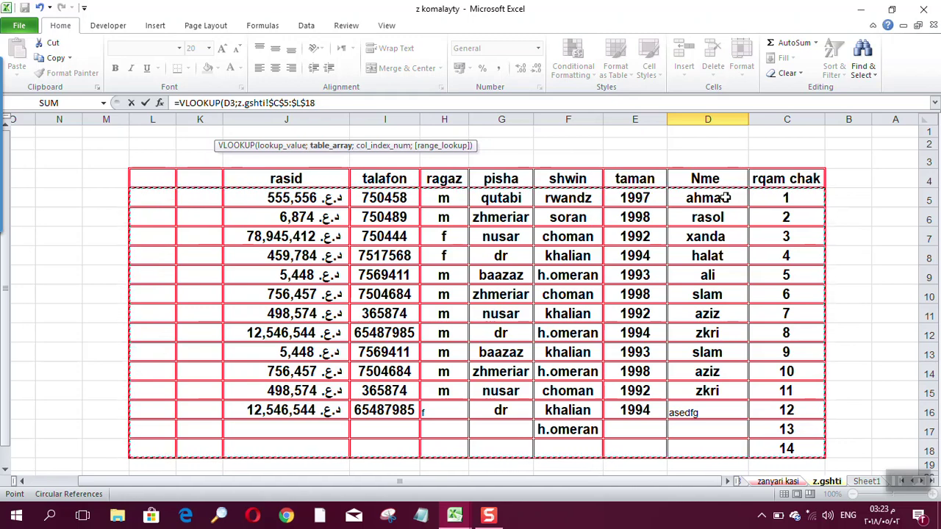
text(;2)
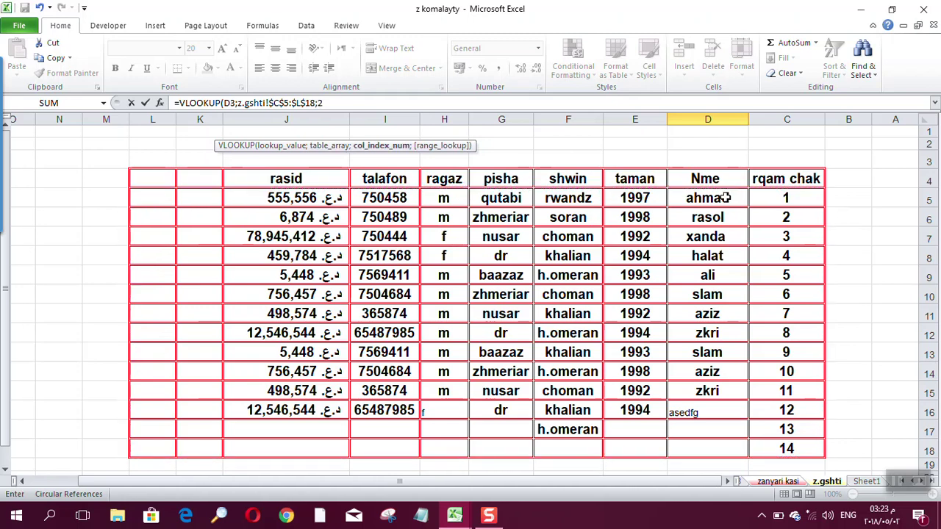
key(Return)
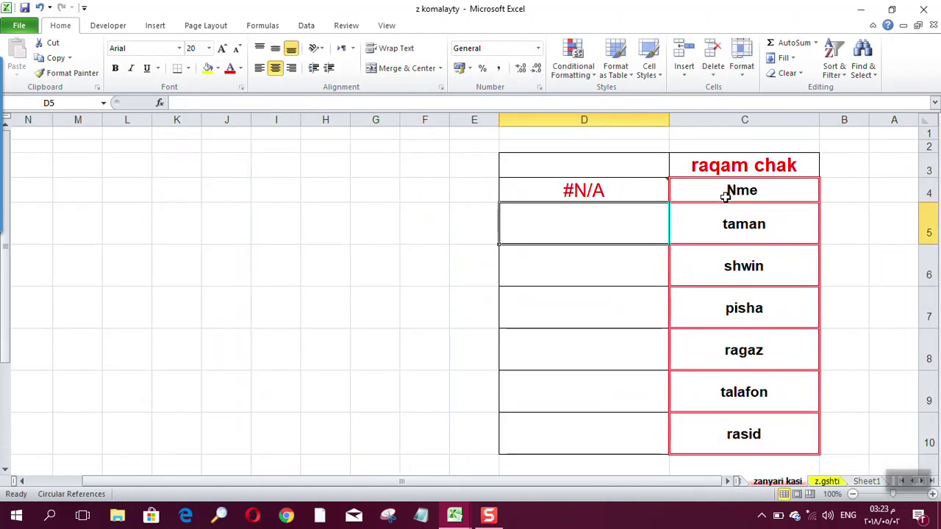
Step: Test the name lookup by entering 1, 2 and finally 3 as the raqam chak number in cell D3
click(594, 189)
click(566, 166)
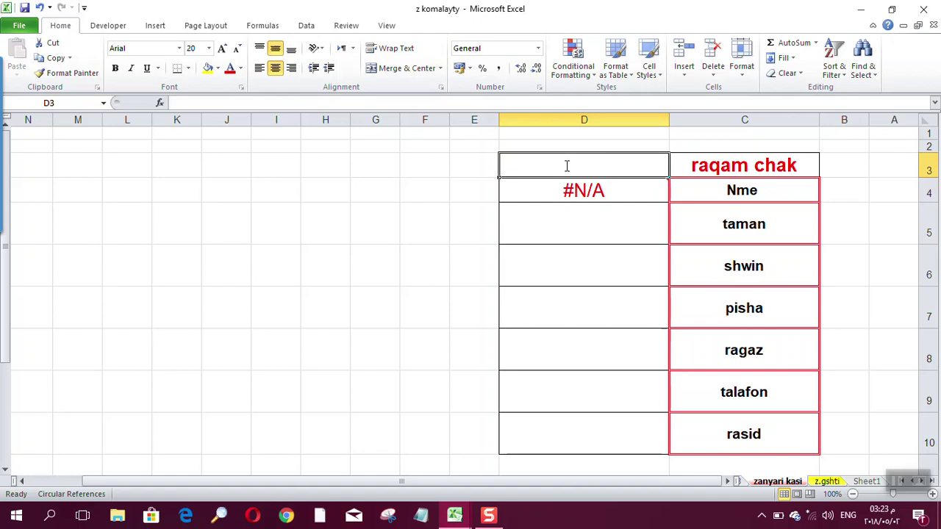
text(1)
key(Return)
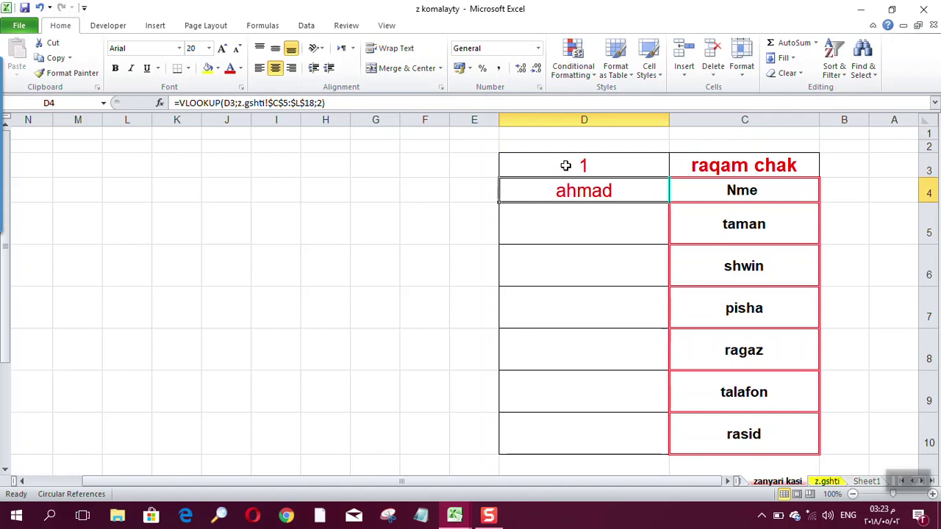
click(581, 166)
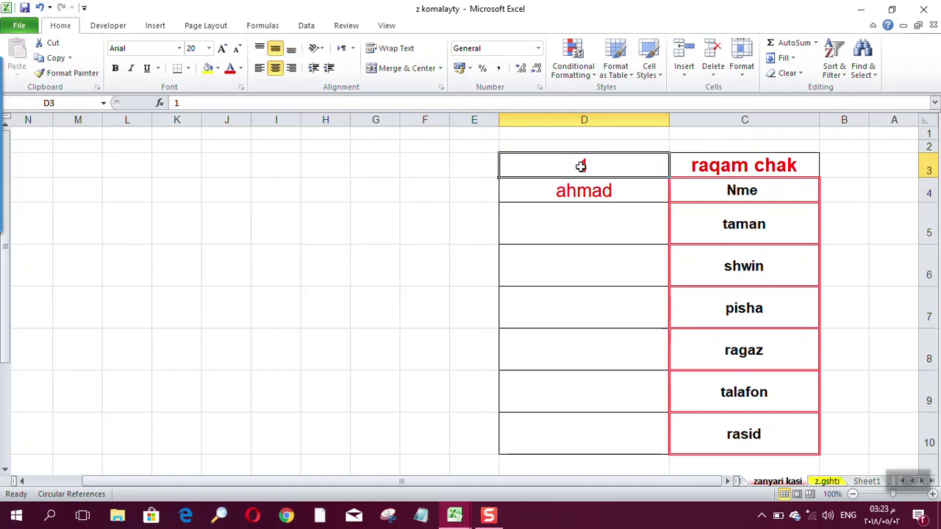
text(2)
key(Return)
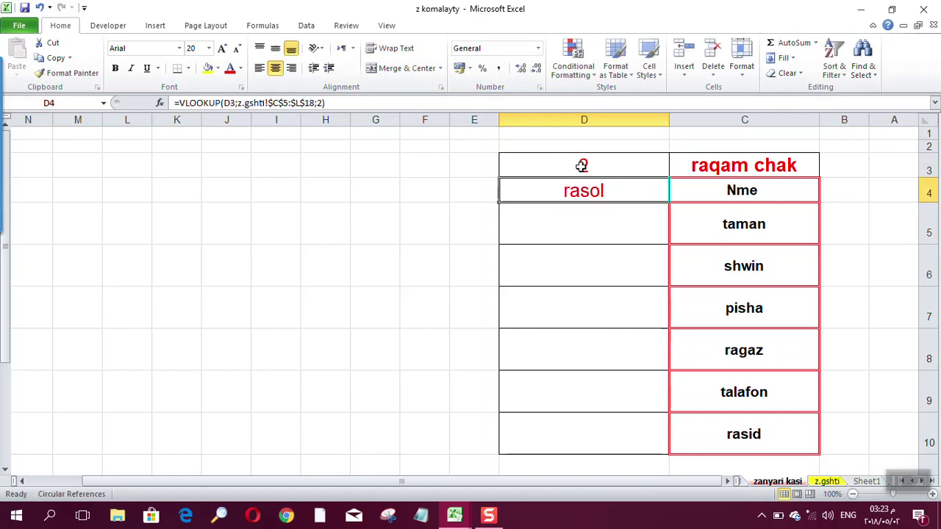
click(585, 166)
text(3)
key(ctrl+Return)
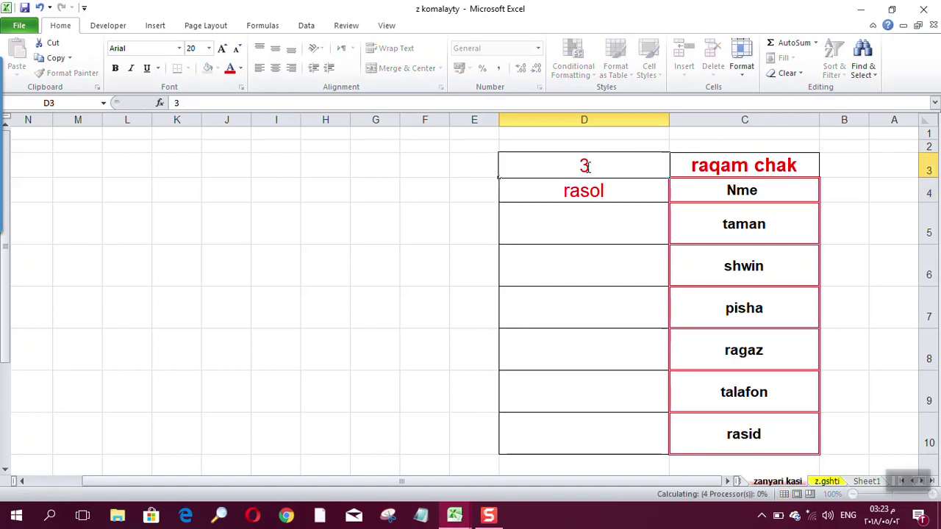
Step: Copy the text of the VLOOKUP formula in D4 and paste it into cell D5, beside the taman label
click(581, 190)
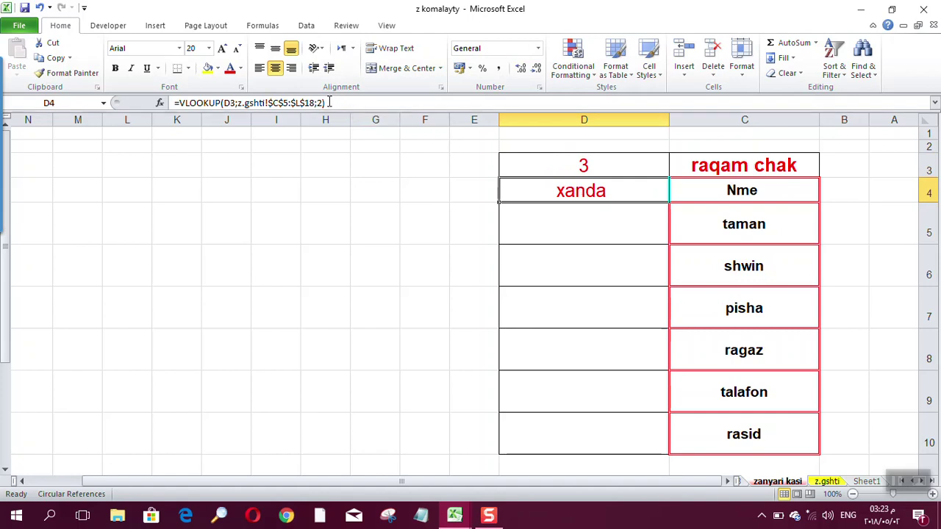
drag(325, 102, 172, 102)
right_click(173, 102)
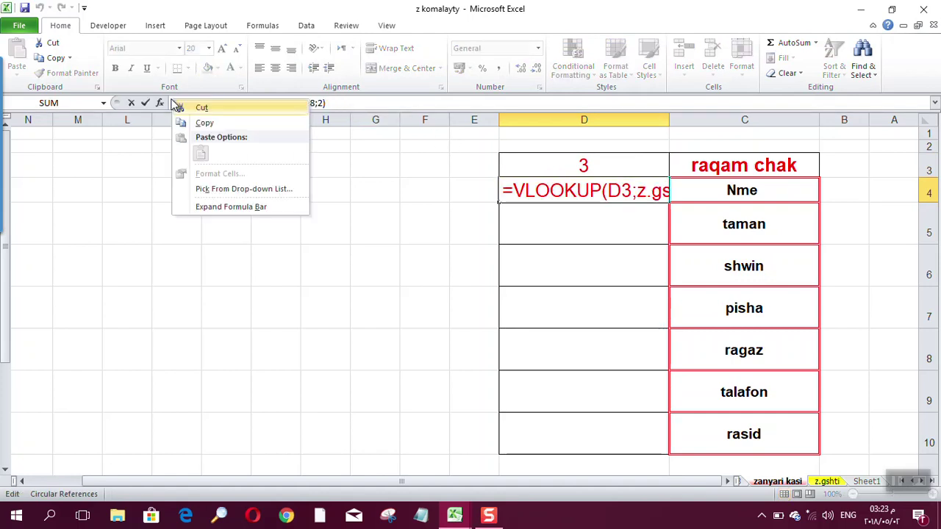
click(199, 120)
click(146, 104)
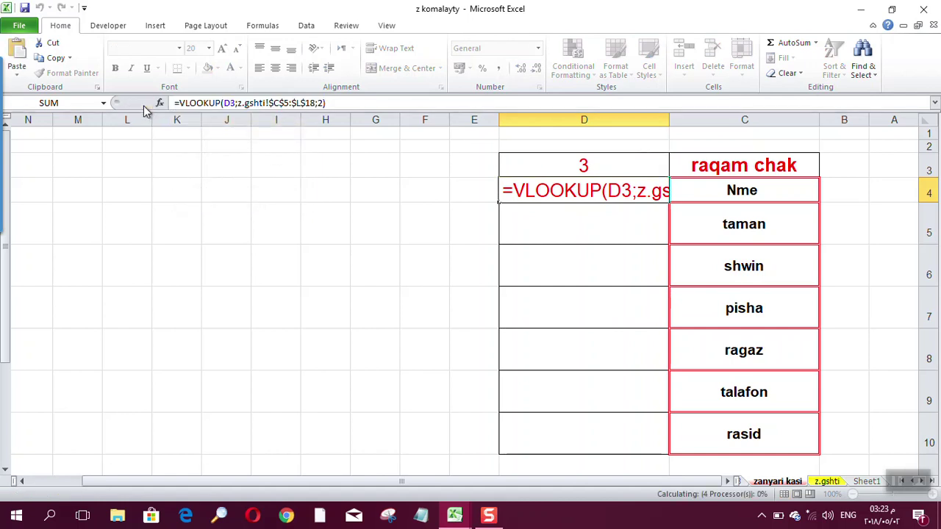
click(553, 221)
right_click(553, 221)
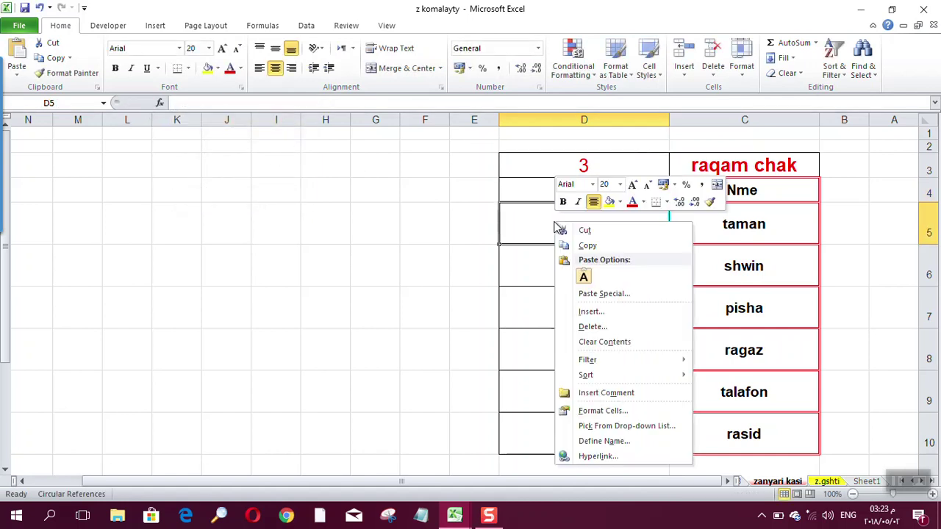
click(583, 273)
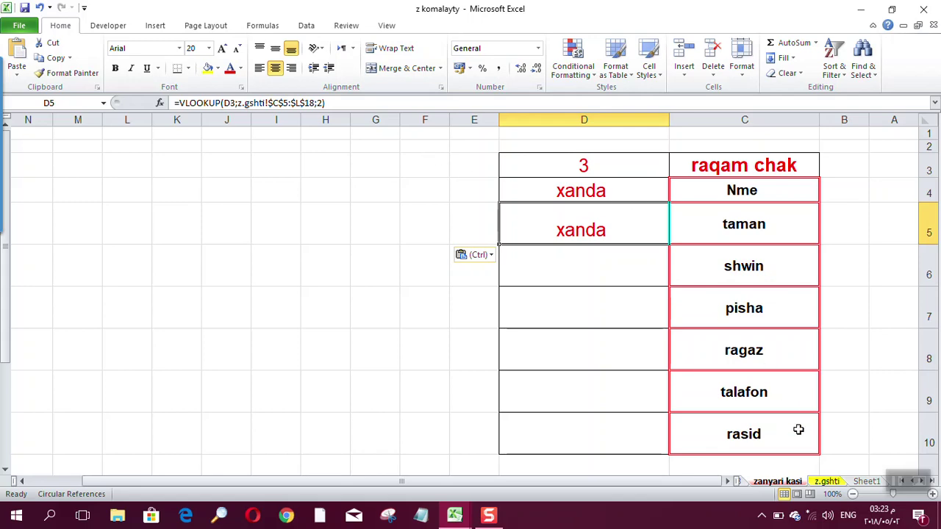
Step: Check the taman column's position in the z.gshti table and set the column index of D5's VLOOKUP to 3
click(827, 481)
click(785, 241)
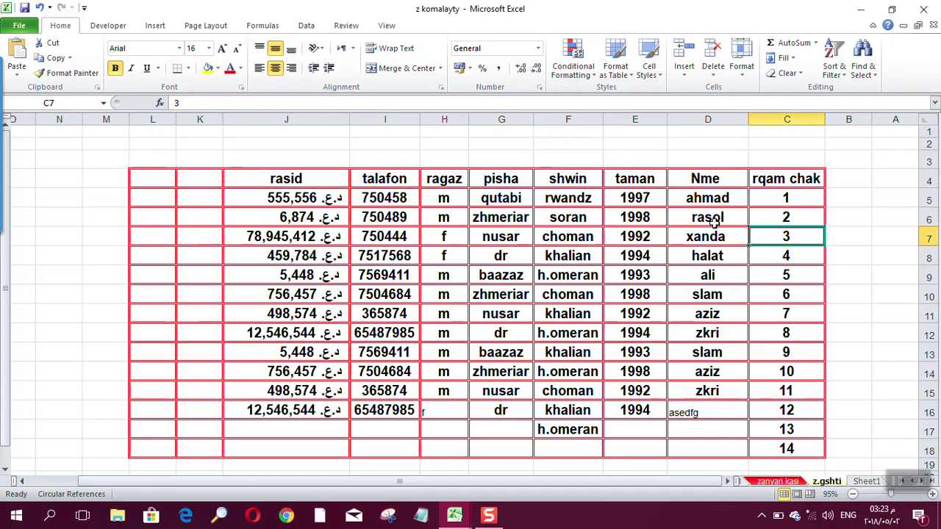
click(719, 221)
click(634, 213)
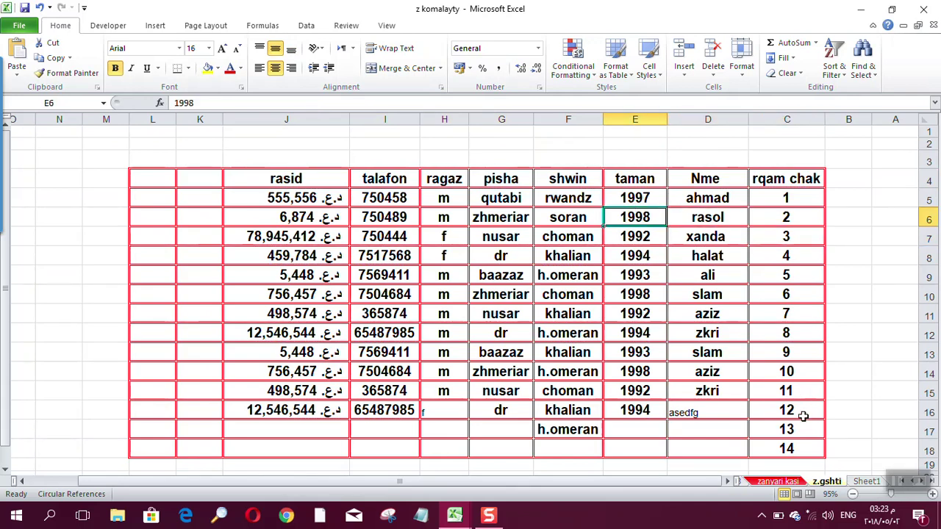
click(777, 482)
double_click(571, 239)
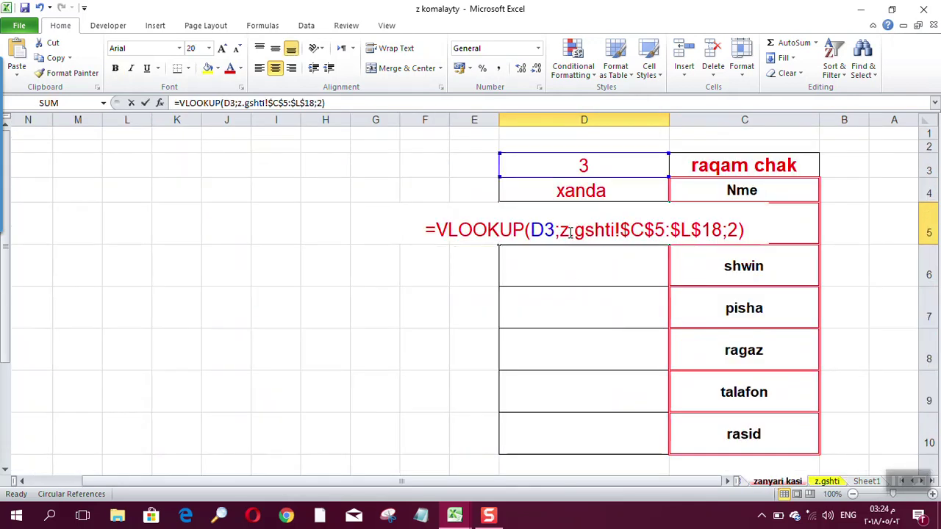
double_click(733, 229)
text(3)
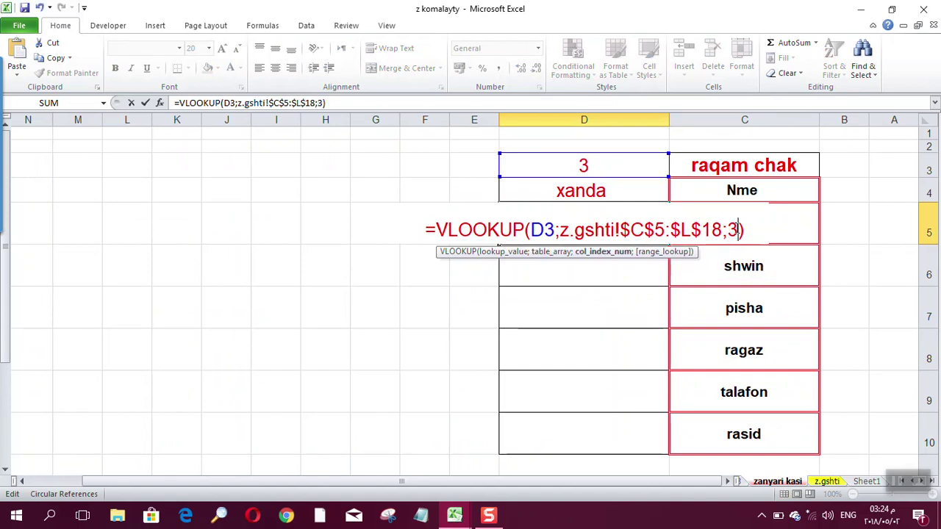
key(Return)
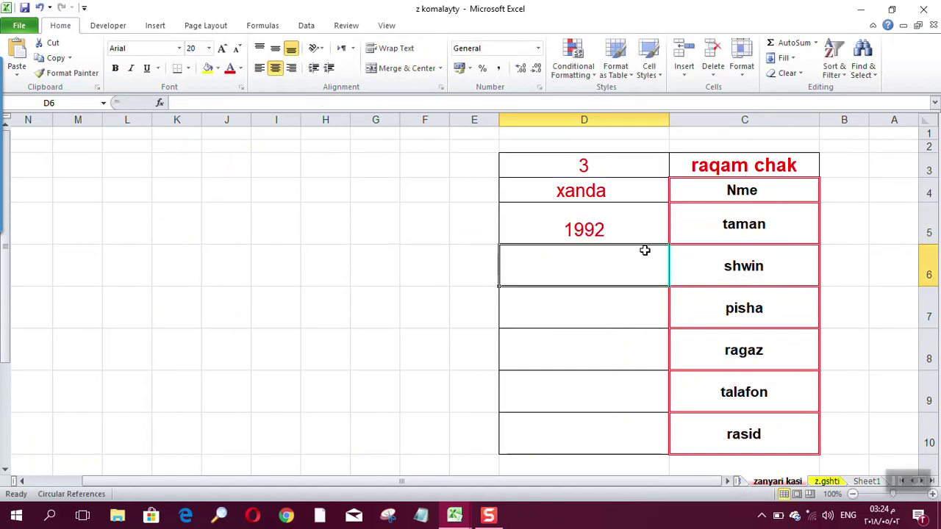
Step: Compare the name and taman looked up for raqam chak 3 with that record in the z.gshti table
click(571, 193)
click(585, 227)
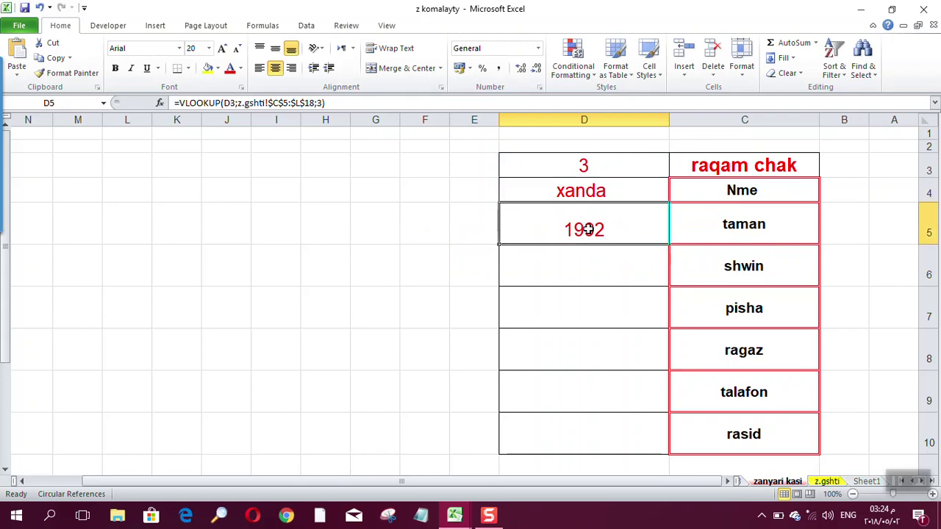
click(829, 483)
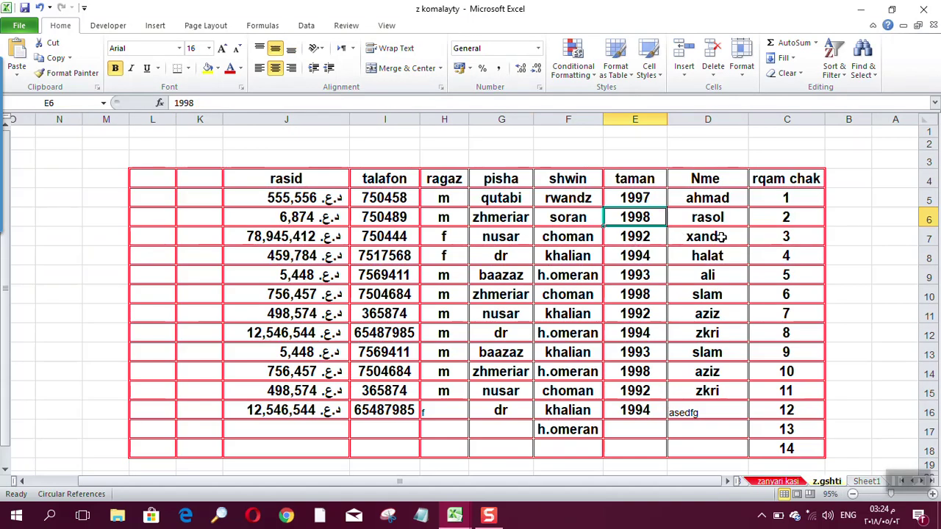
click(715, 234)
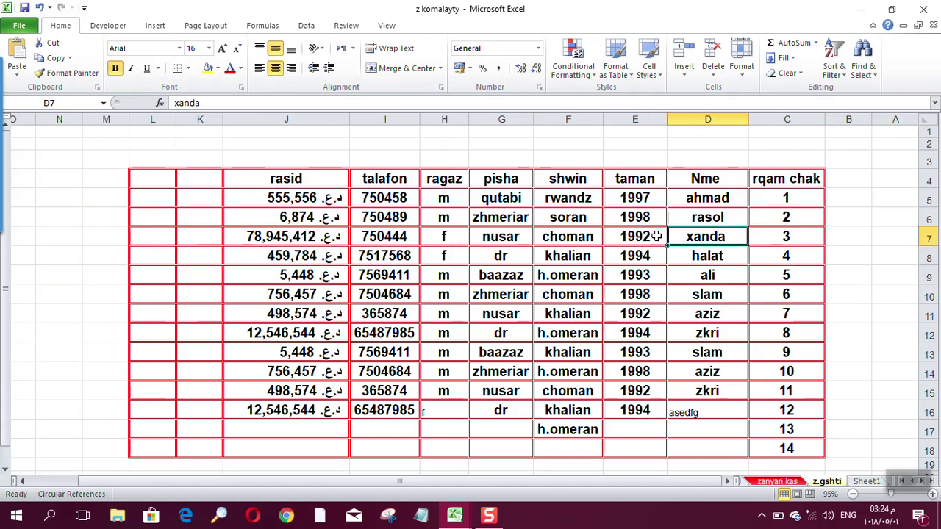
click(656, 235)
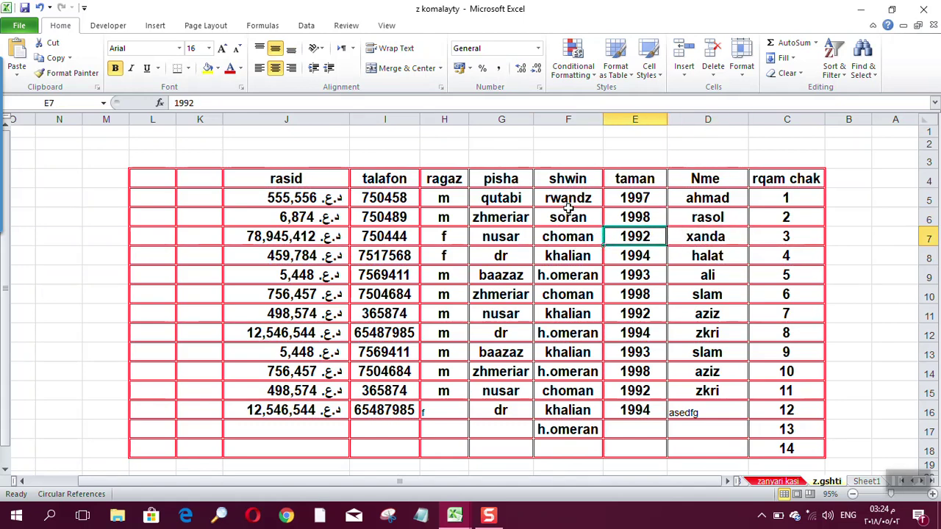
click(779, 482)
click(584, 265)
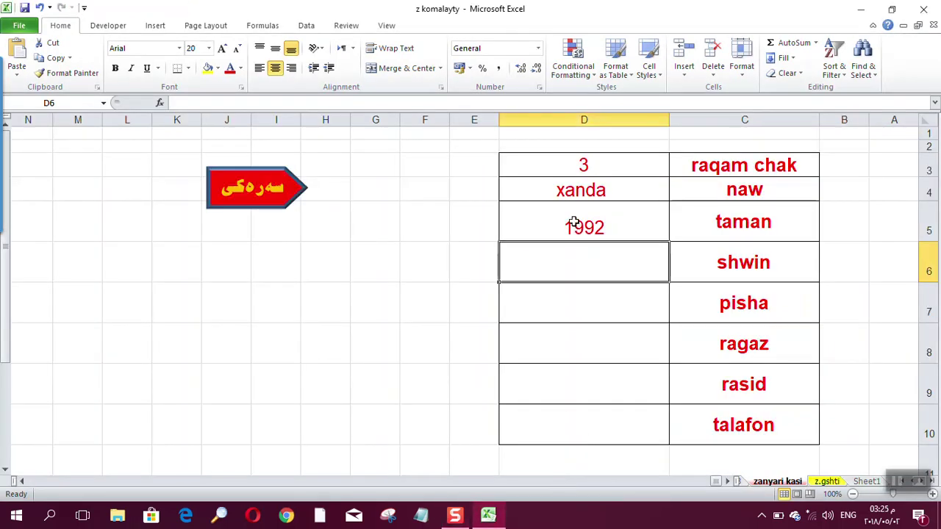
Step: Copy the text of the taman VLOOKUP formula in cell D5
double_click(571, 222)
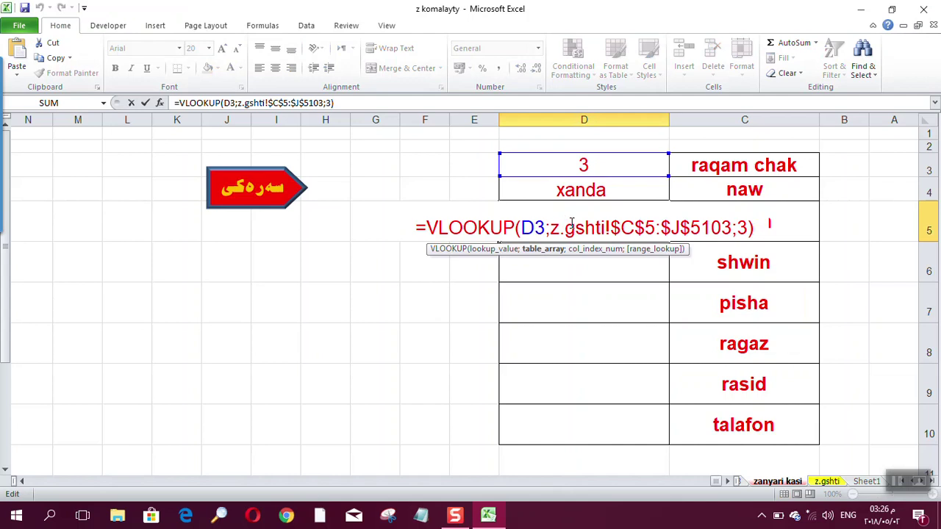
key(Return)
click(568, 225)
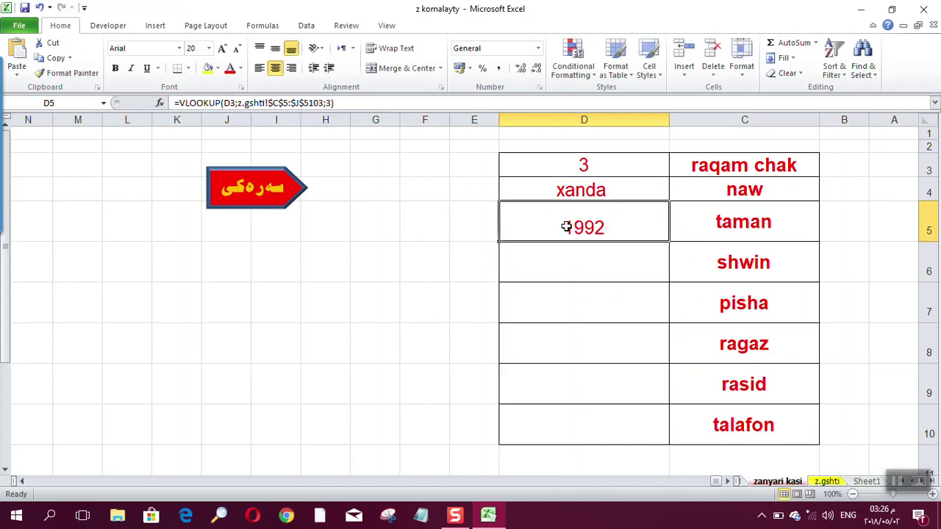
drag(342, 102, 240, 87)
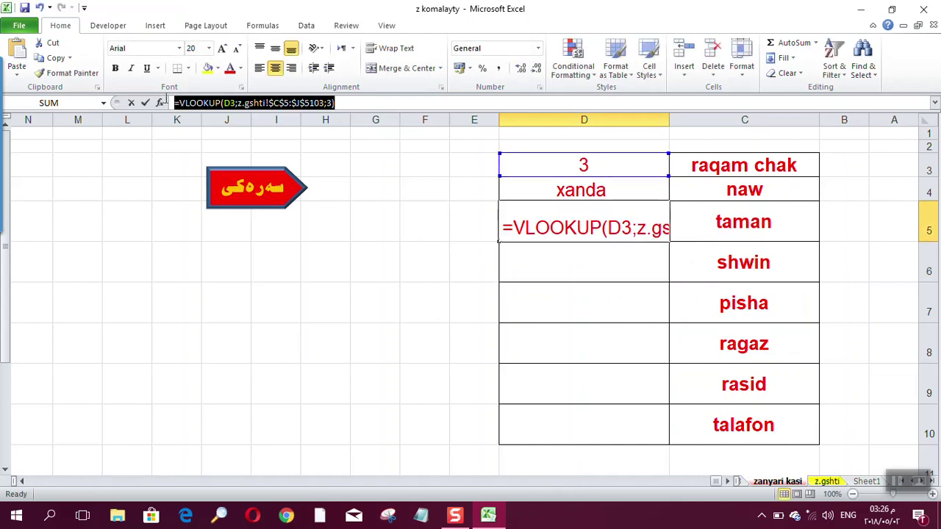
right_click(178, 103)
click(202, 129)
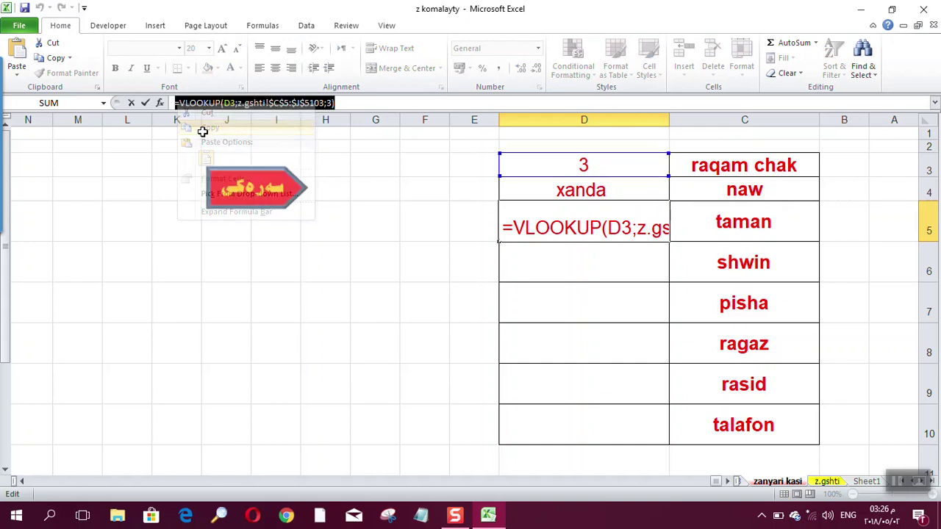
click(145, 103)
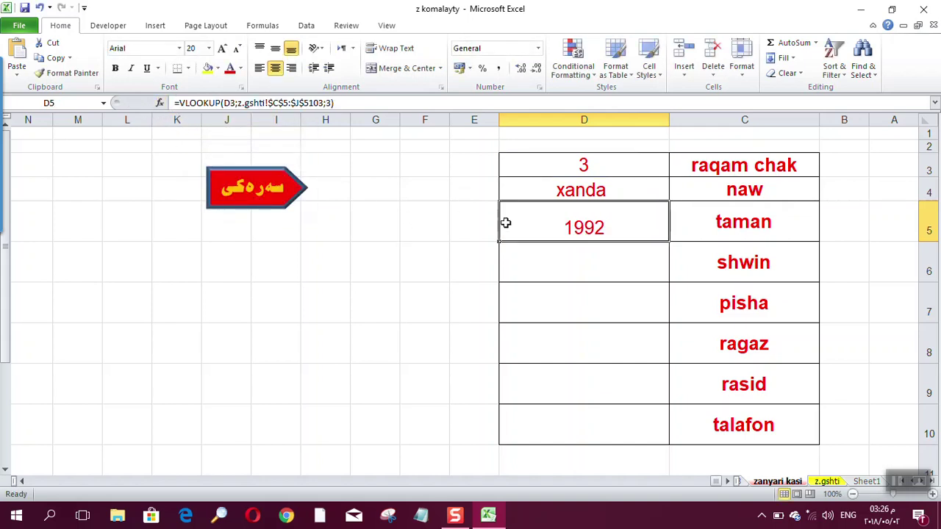
Step: Paste the copied VLOOKUP into cell D6, beside the shwin label, with its column index set to 4
double_click(552, 266)
right_click(552, 266)
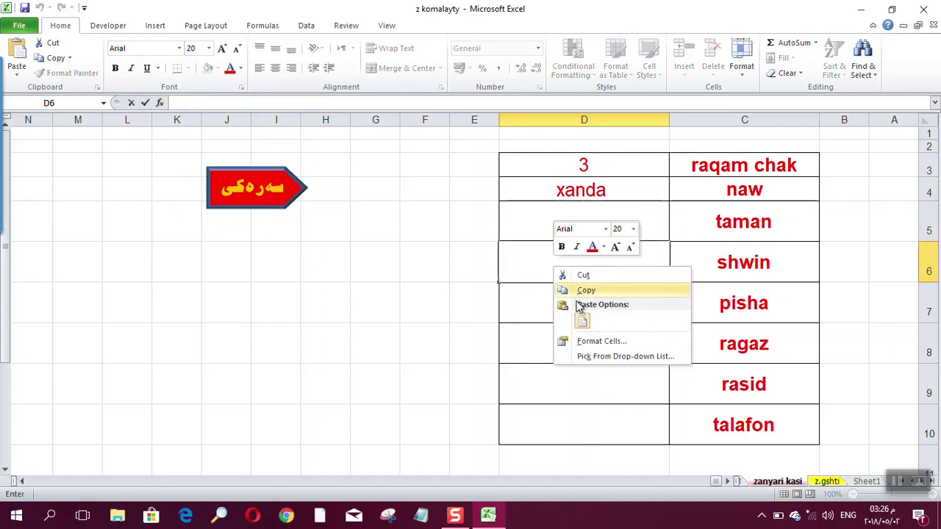
click(584, 322)
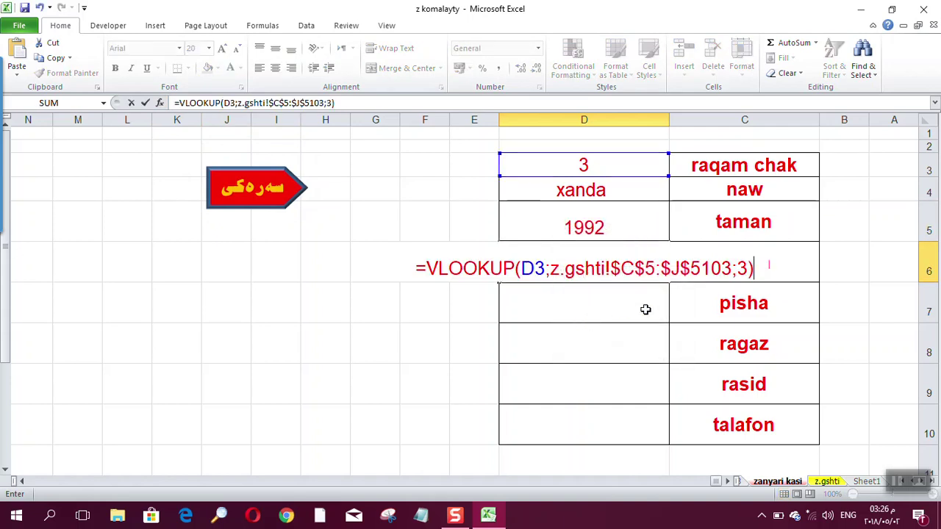
double_click(743, 268)
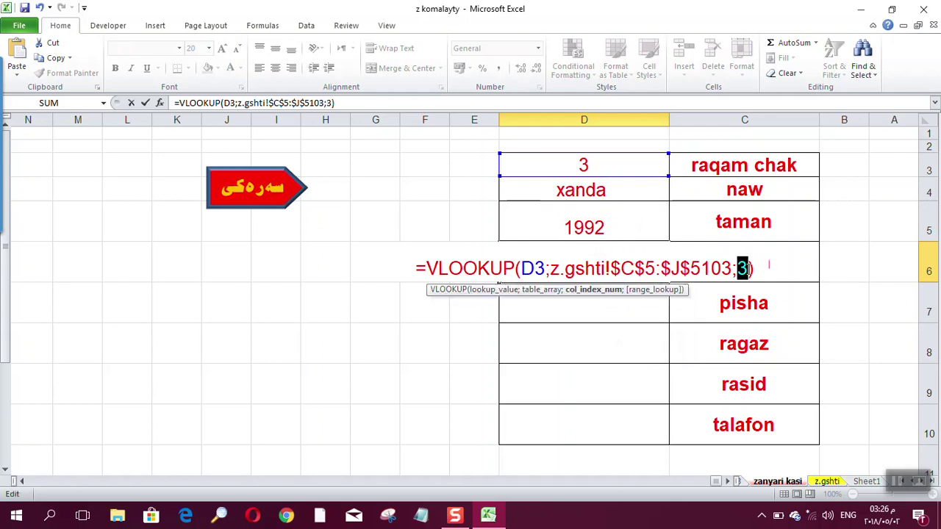
text(4)
key(Return)
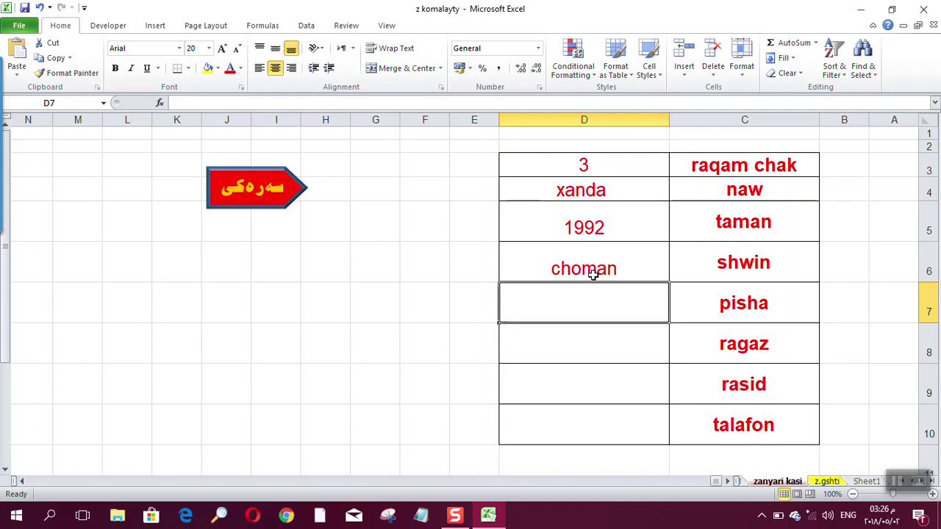
Step: Delete the red arrow shape that covers the table header on the z.gshti sheet
click(777, 481)
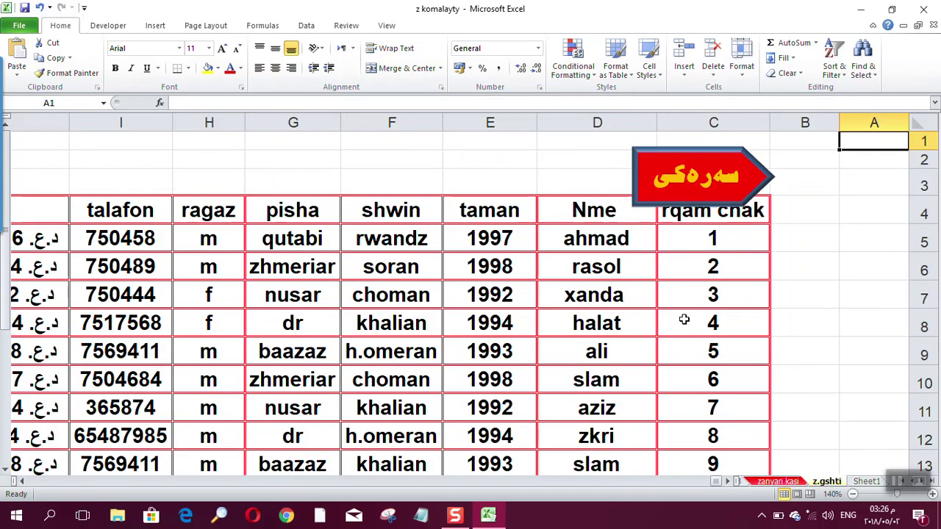
right_click(675, 200)
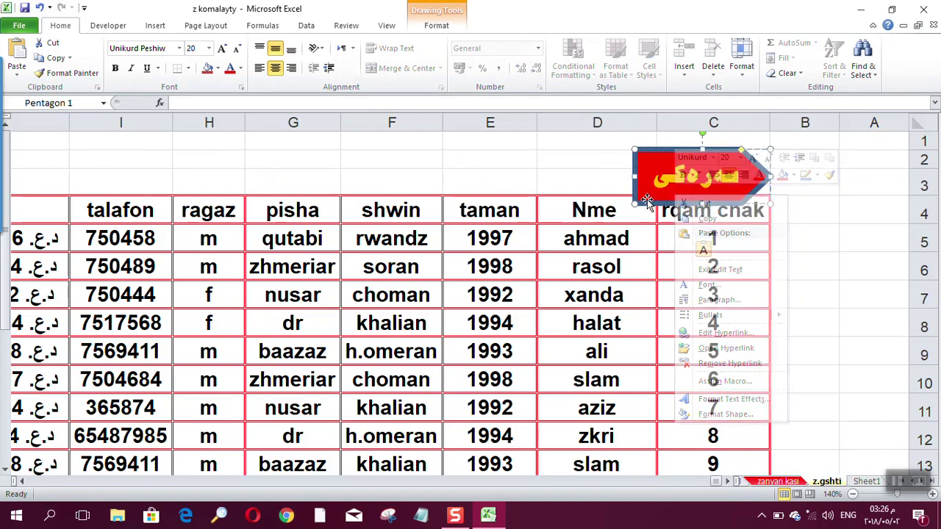
click(647, 203)
click(636, 191)
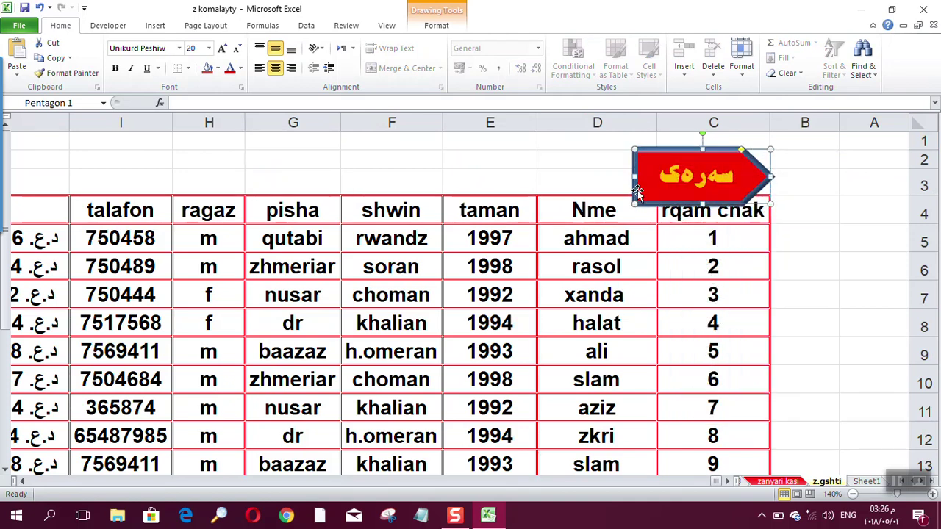
key(Delete)
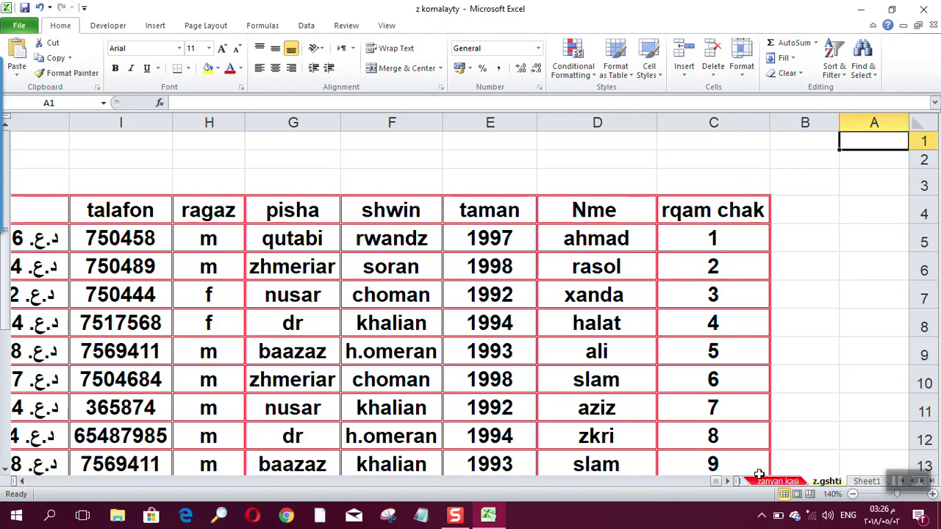
Step: Count the columns of the z.gshti table from rqam chak to pisha, then return to the zanyari kasi form
click(876, 496)
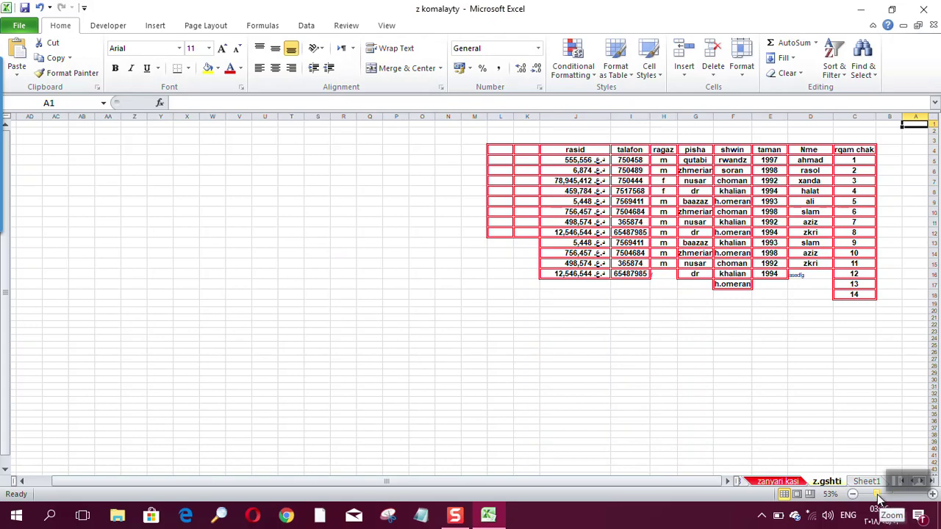
drag(877, 494, 892, 493)
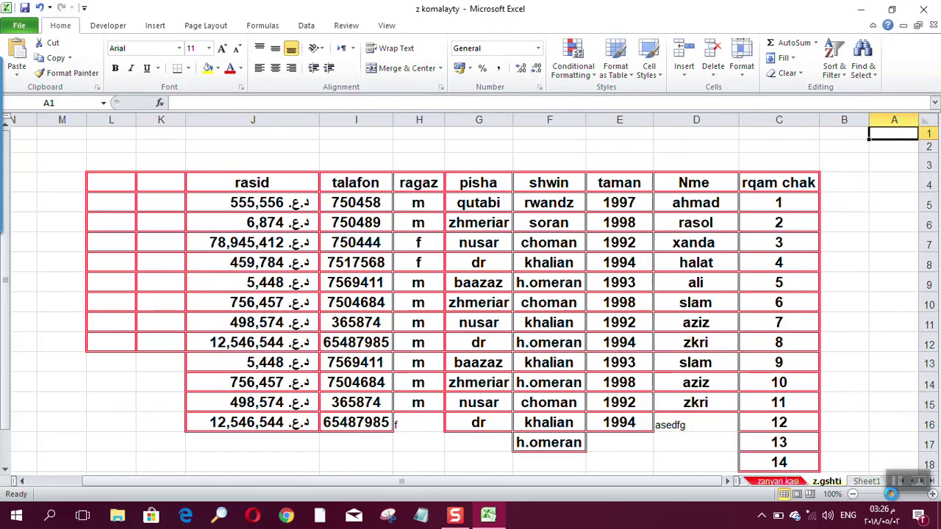
click(626, 204)
click(576, 202)
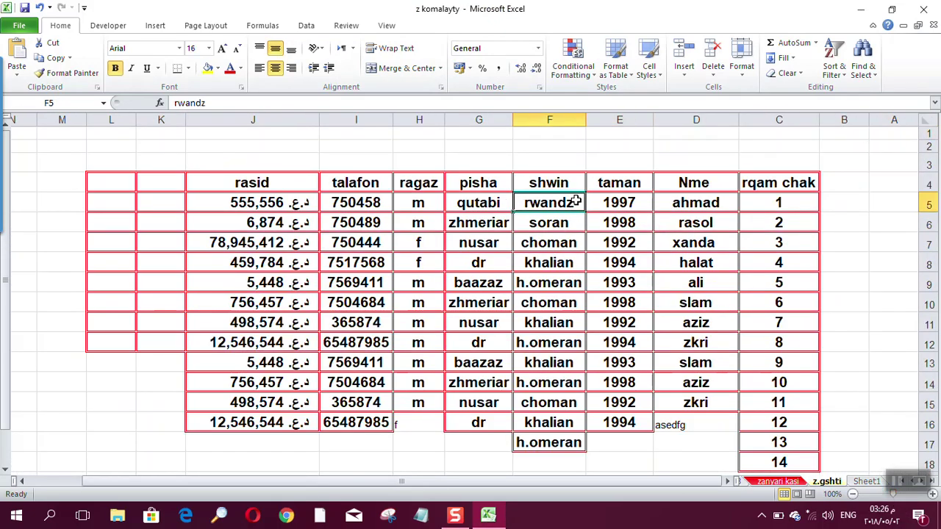
click(492, 208)
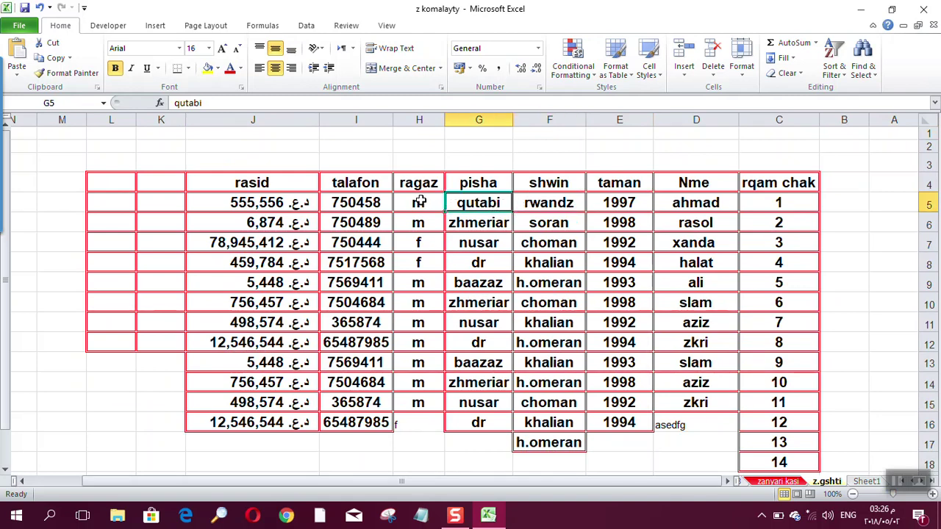
click(768, 207)
click(693, 208)
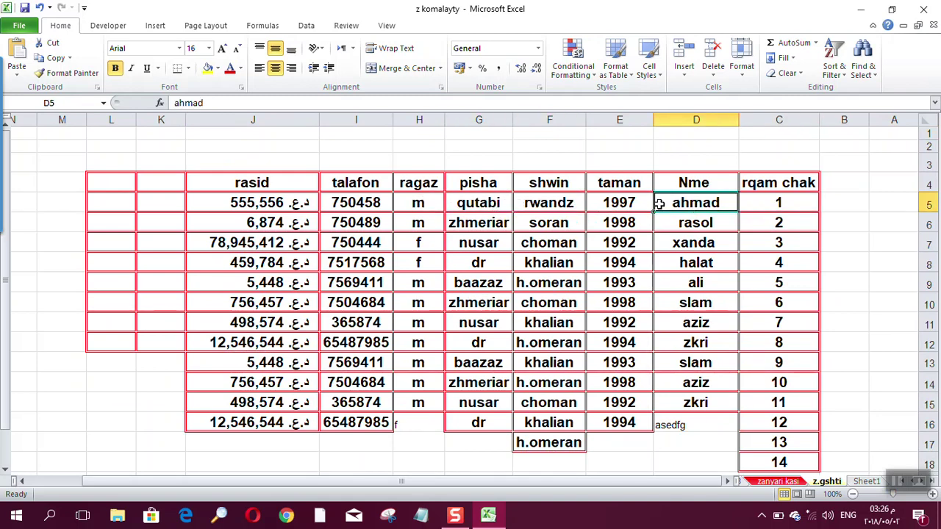
click(634, 202)
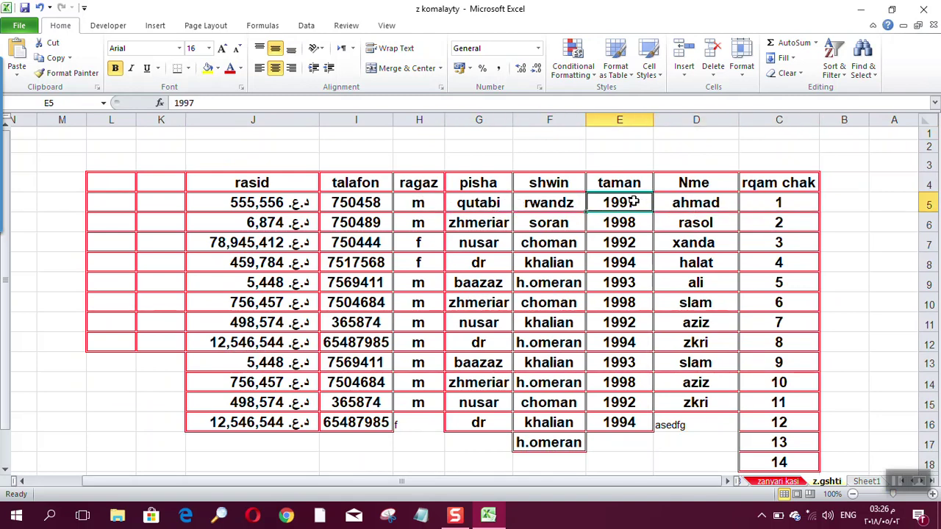
click(489, 205)
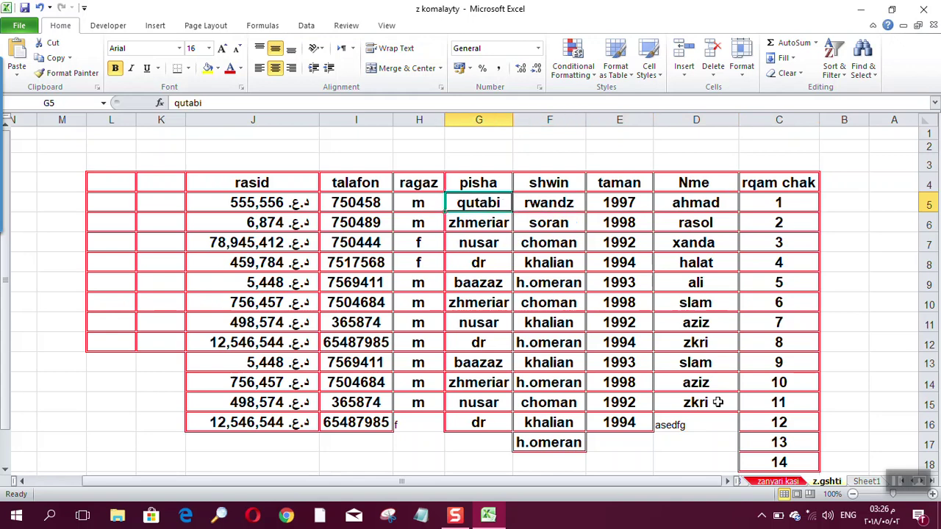
click(777, 481)
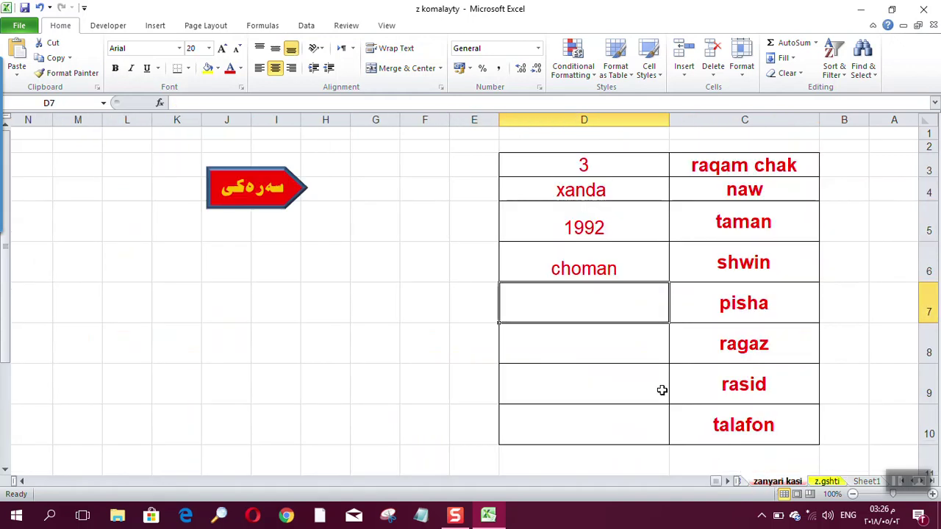
Step: Paste the copied VLOOKUP into cell D7, beside the pisha label, with its column index set to 5
right_click(588, 291)
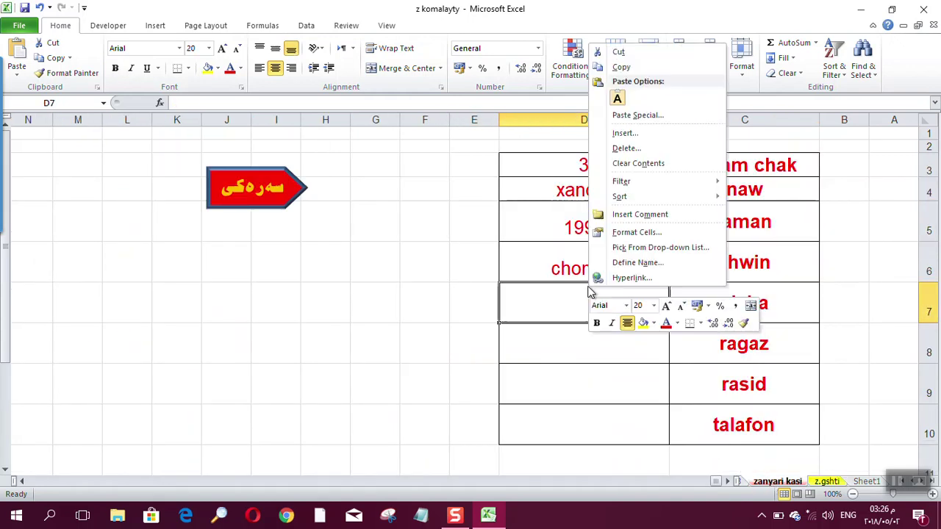
click(559, 298)
right_click(563, 300)
click(555, 300)
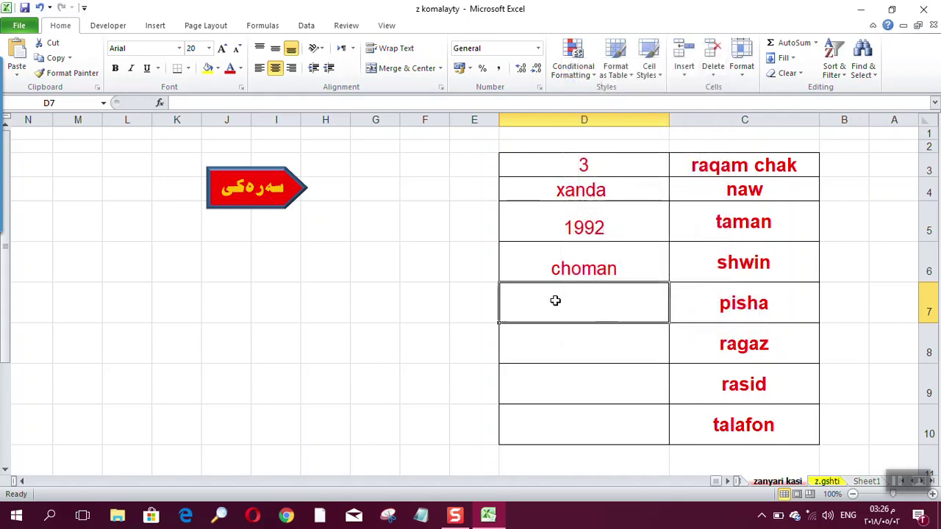
double_click(554, 301)
right_click(556, 301)
click(582, 351)
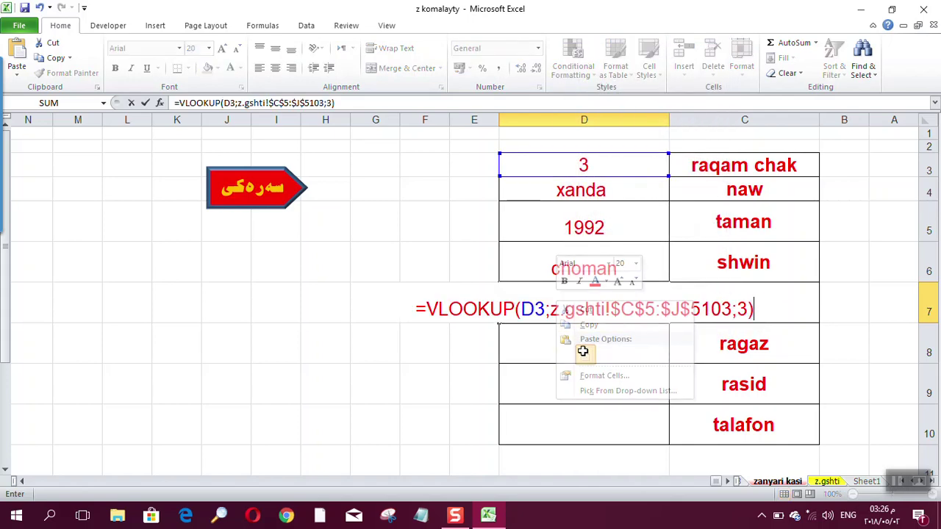
double_click(742, 309)
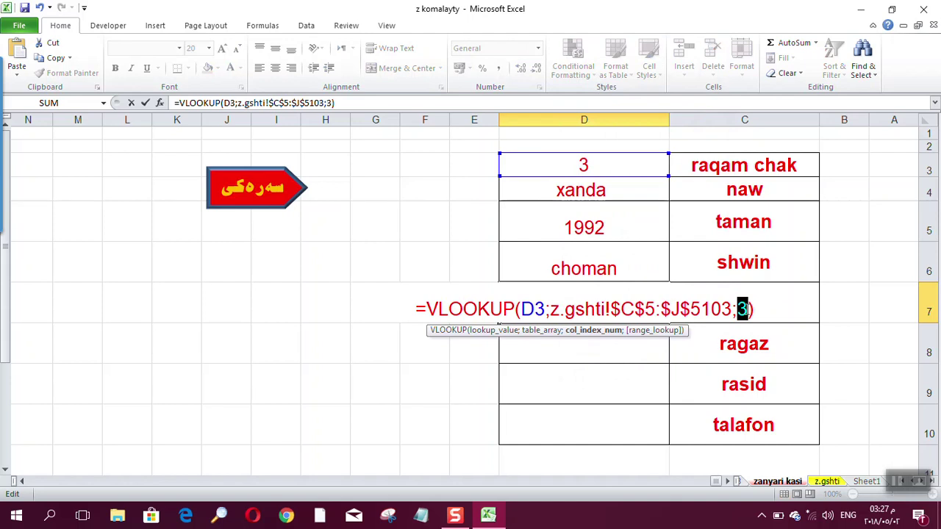
text(5)
key(Return)
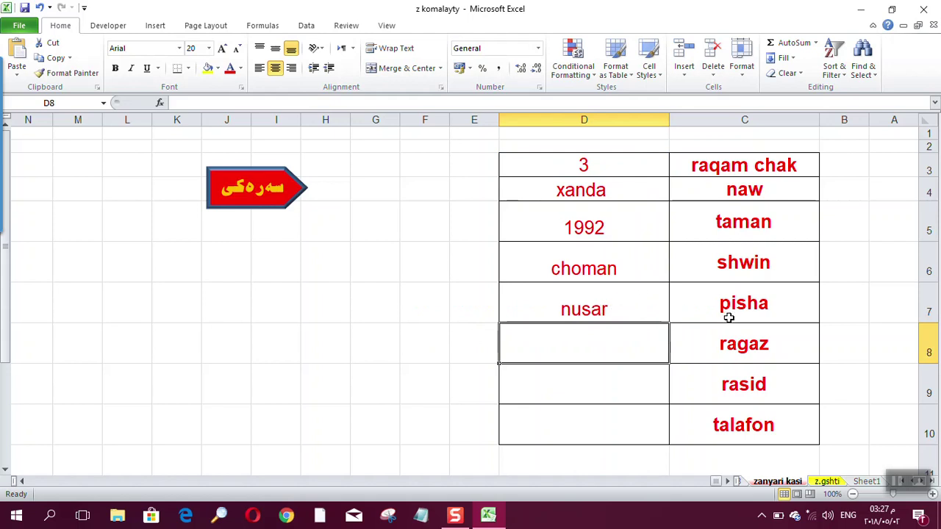
Step: Paste the copied VLOOKUP into cell D8, beside the ragaz label, with its column index set to 6
double_click(593, 348)
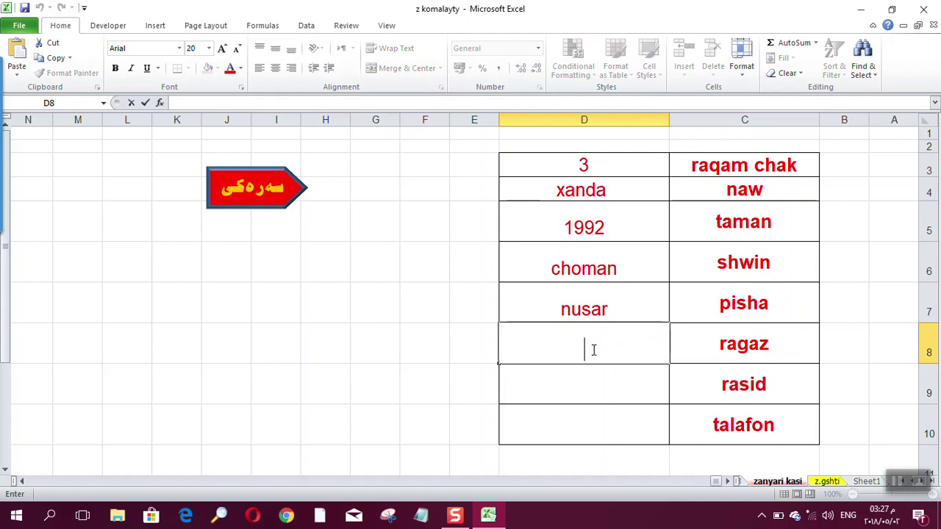
text(=VLOOKUP(D3;z.gshti!$C$5:$J$5103;3))
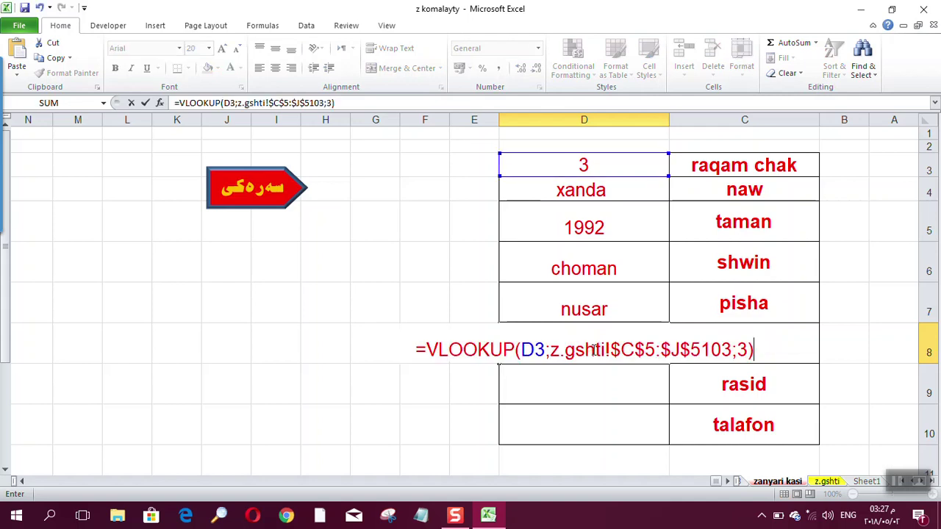
double_click(743, 350)
text(6)
key(Return)
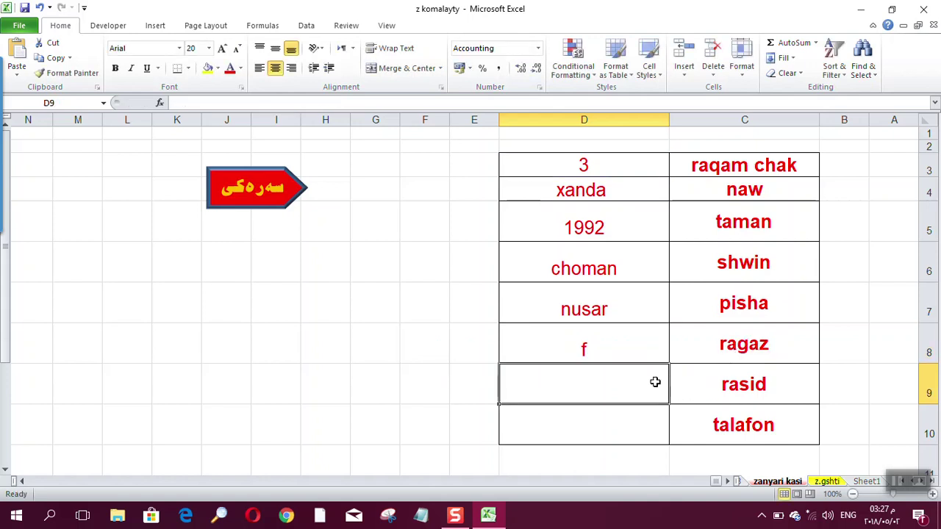
Step: Paste the copied VLOOKUP into cell D9, beside the rasid label, with its column index set to 7
right_click(599, 388)
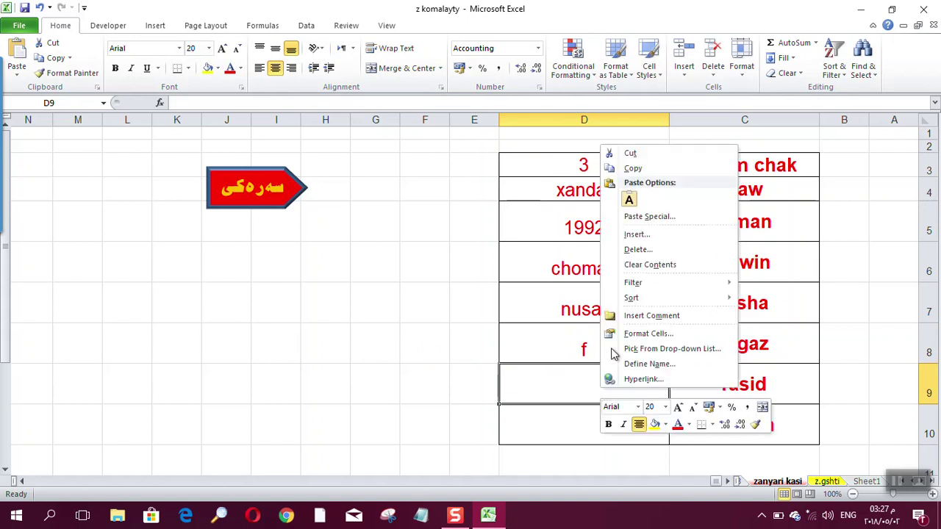
click(629, 199)
right_click(599, 387)
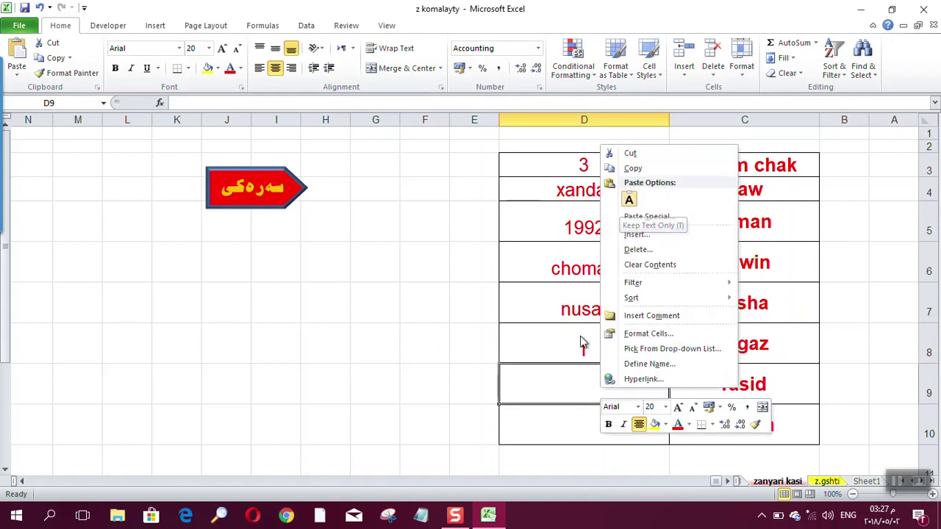
click(629, 200)
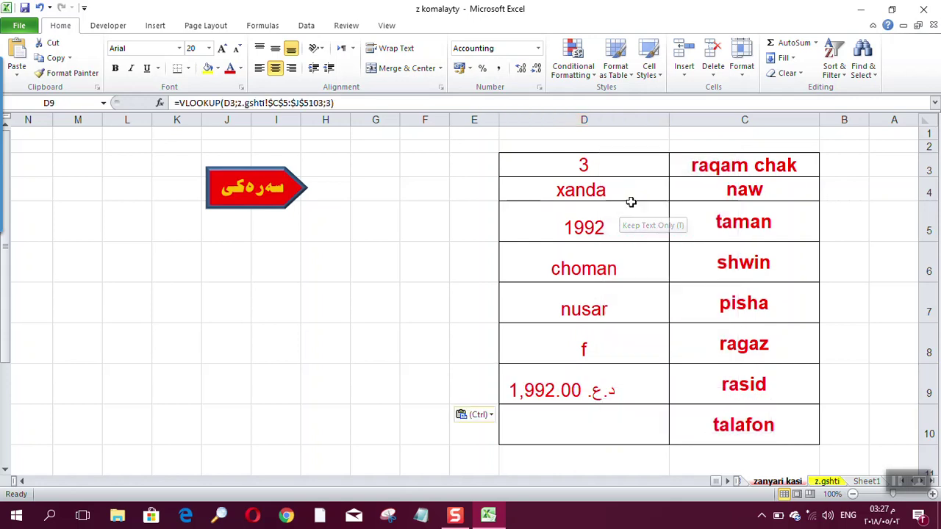
double_click(568, 378)
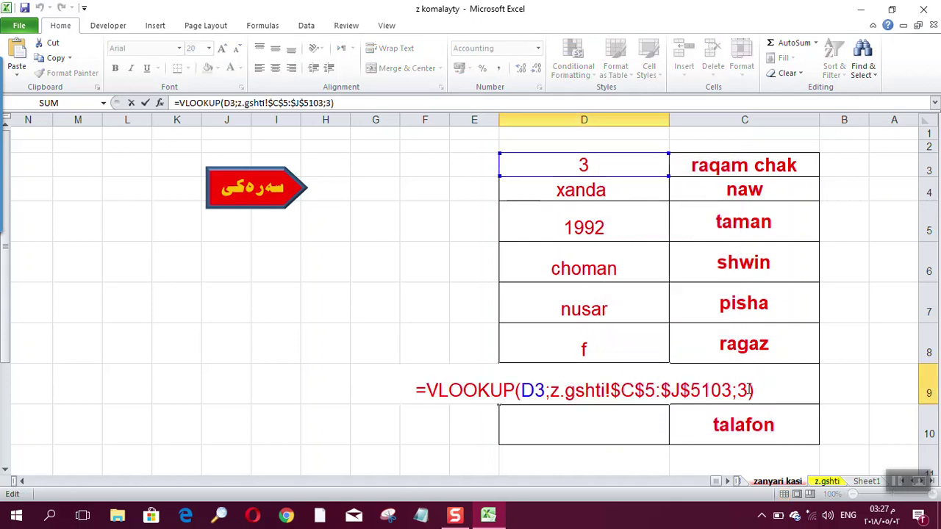
double_click(742, 390)
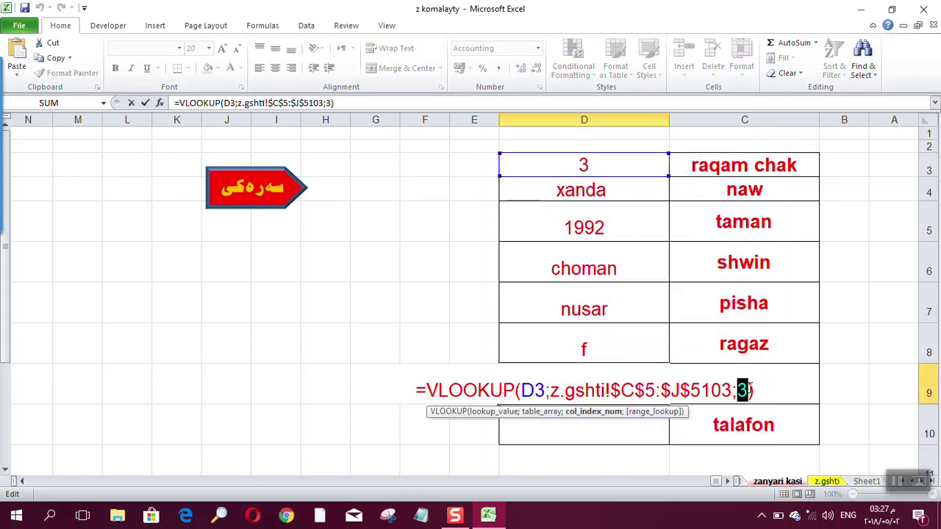
text(7)
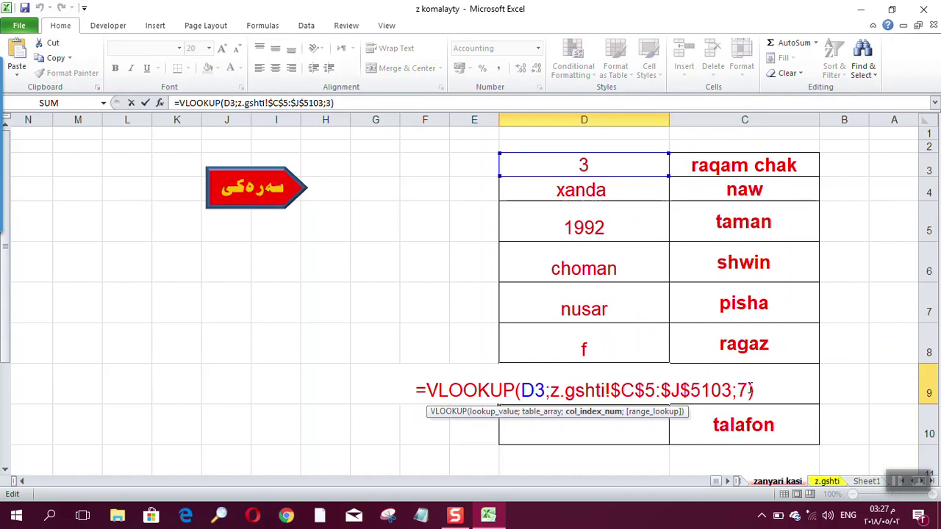
key(Return)
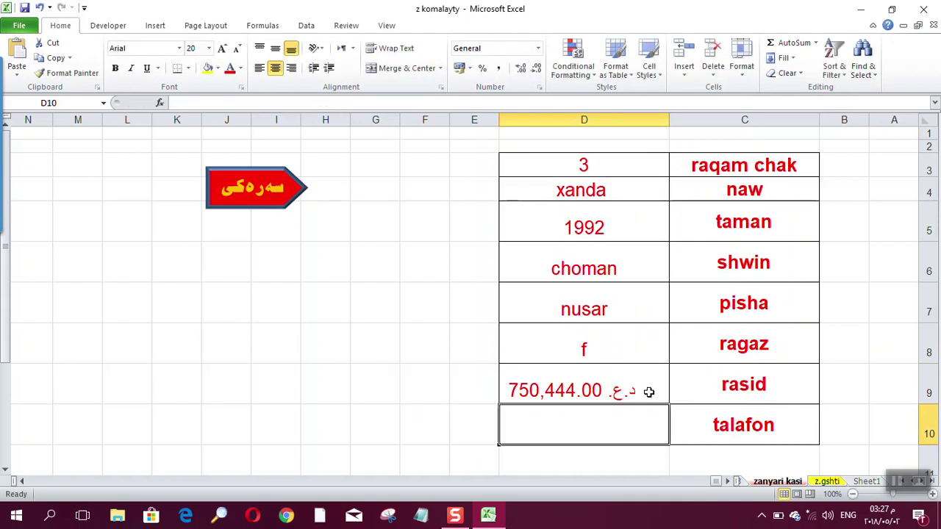
Step: Count the columns of the z.gshti table from rqam chak to rasid, then return to the zanyari kasi form
click(826, 481)
click(246, 194)
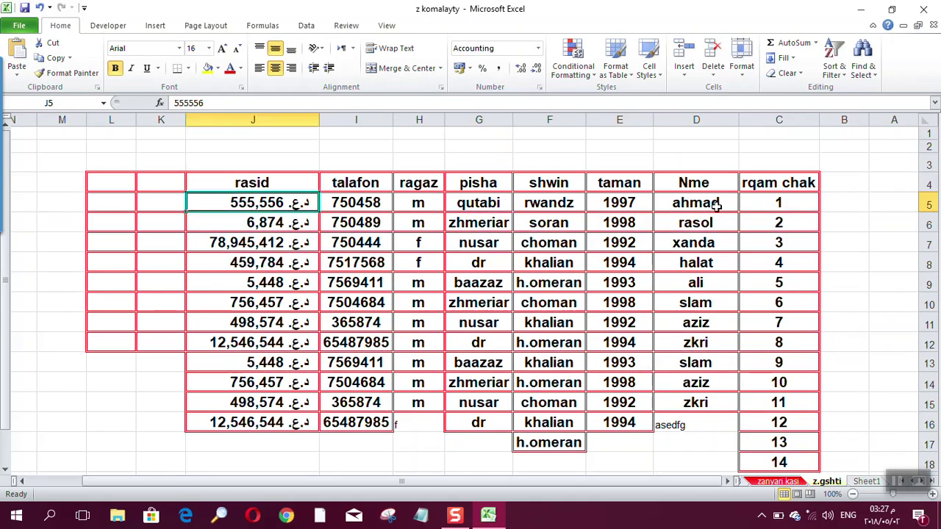
click(761, 200)
click(715, 201)
click(630, 199)
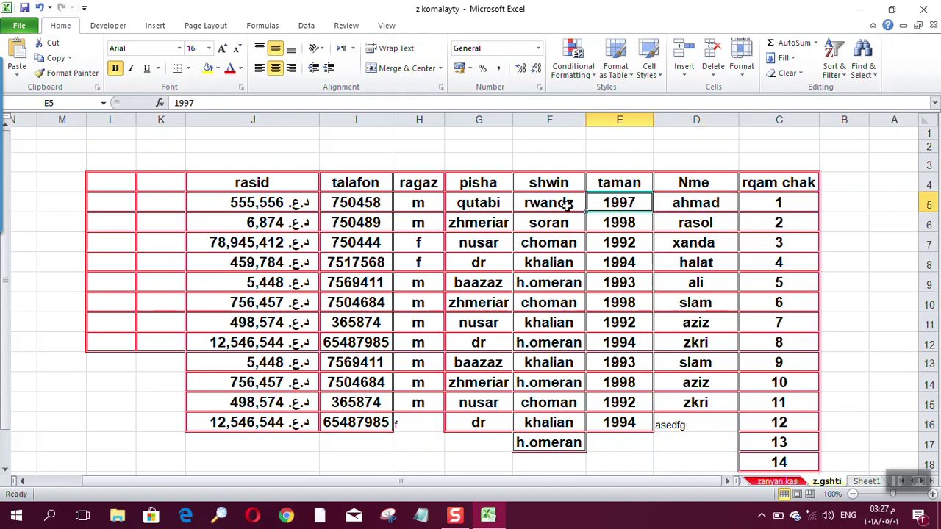
click(549, 205)
click(491, 201)
click(417, 204)
click(355, 203)
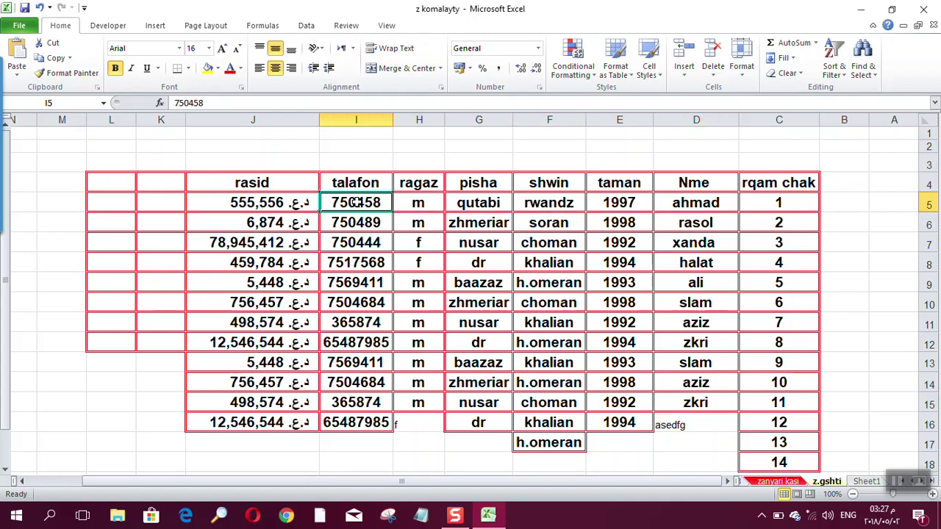
click(305, 205)
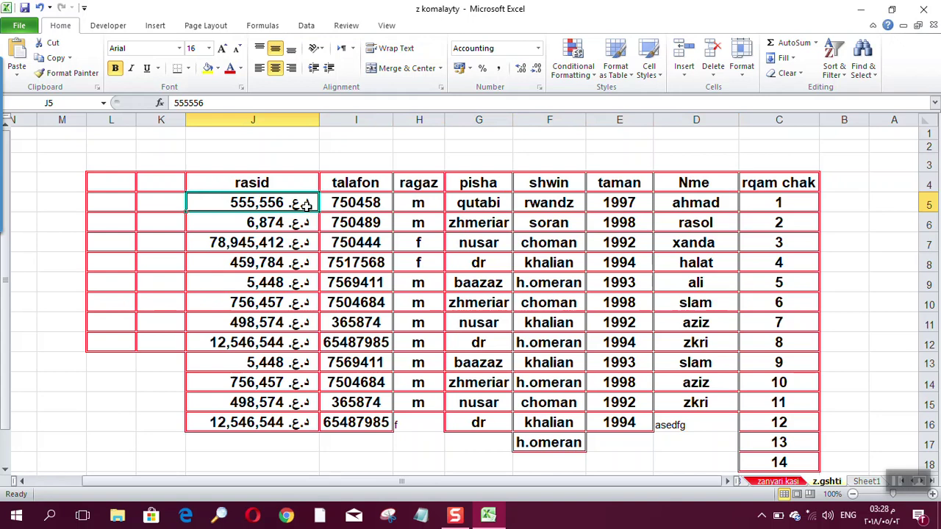
click(779, 482)
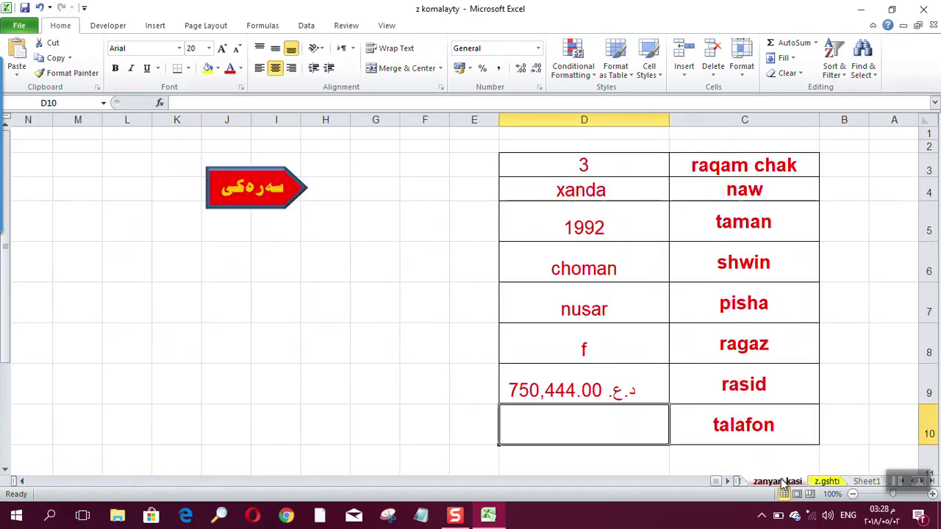
Step: Change the column index of the rasid VLOOKUP in cell D9 to 8
double_click(601, 388)
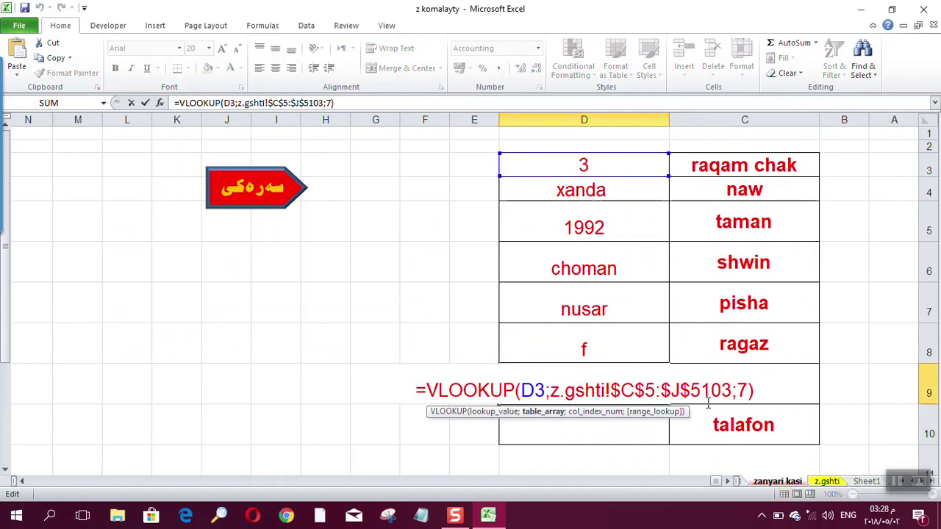
double_click(743, 389)
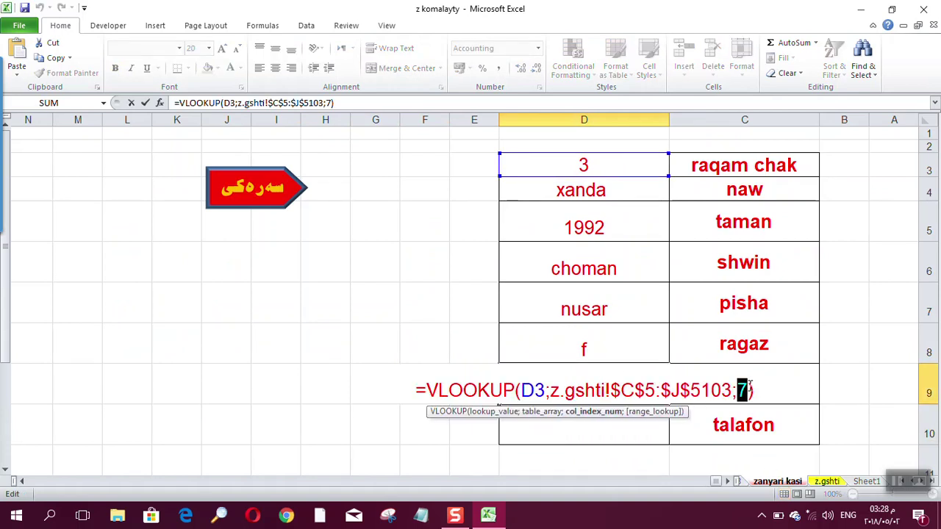
text(8)
key(Return)
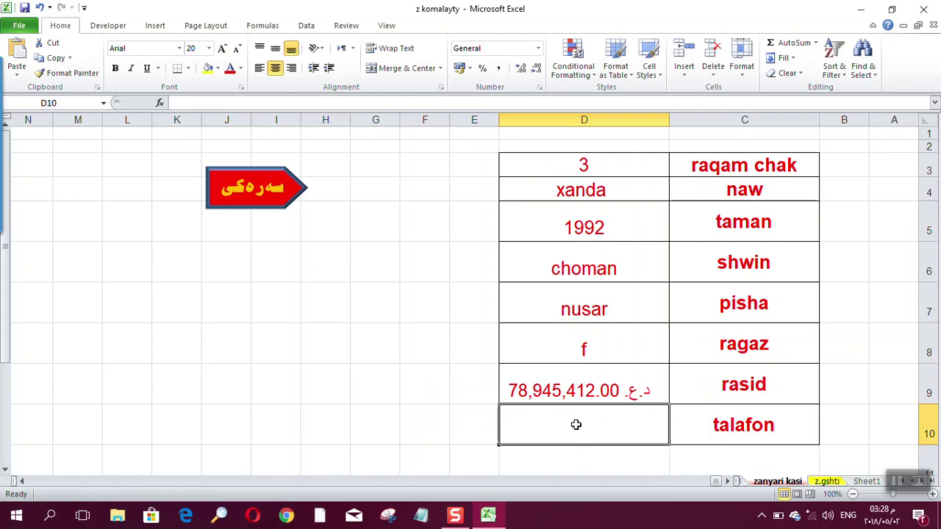
Step: Check the talafon column in z.gshti and paste the copied VLOOKUP into cell D10 of the form with column index 7
click(826, 481)
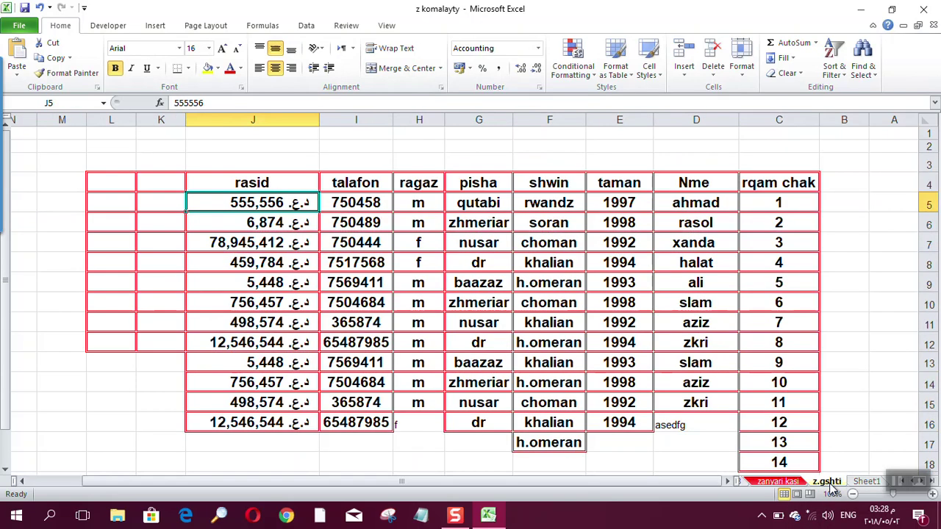
click(350, 197)
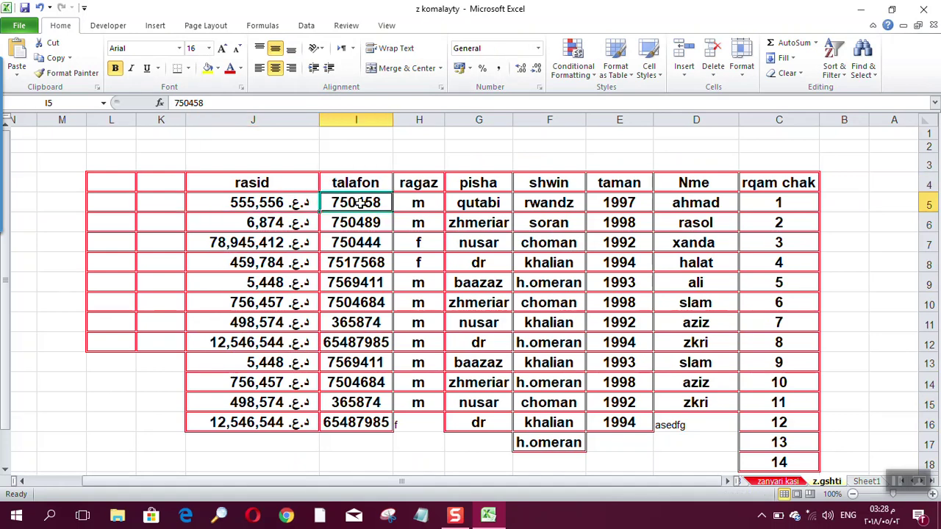
click(762, 484)
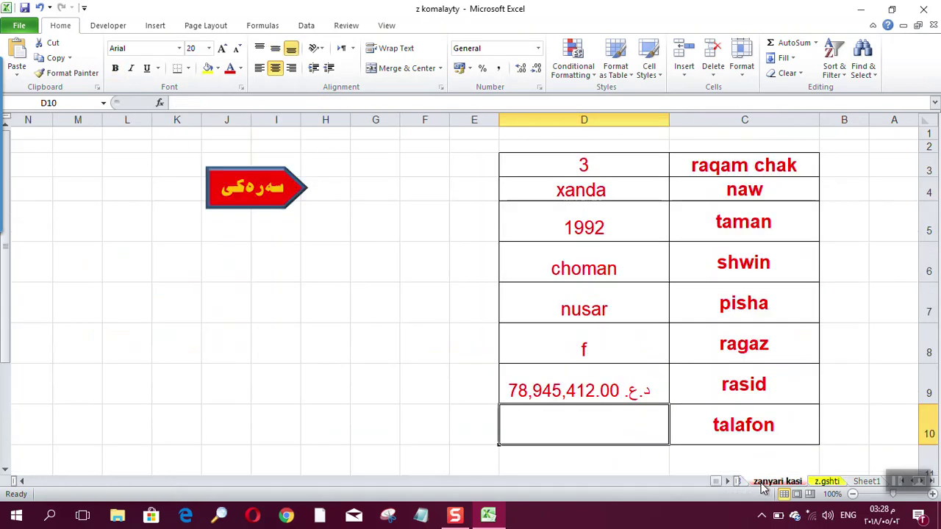
double_click(585, 417)
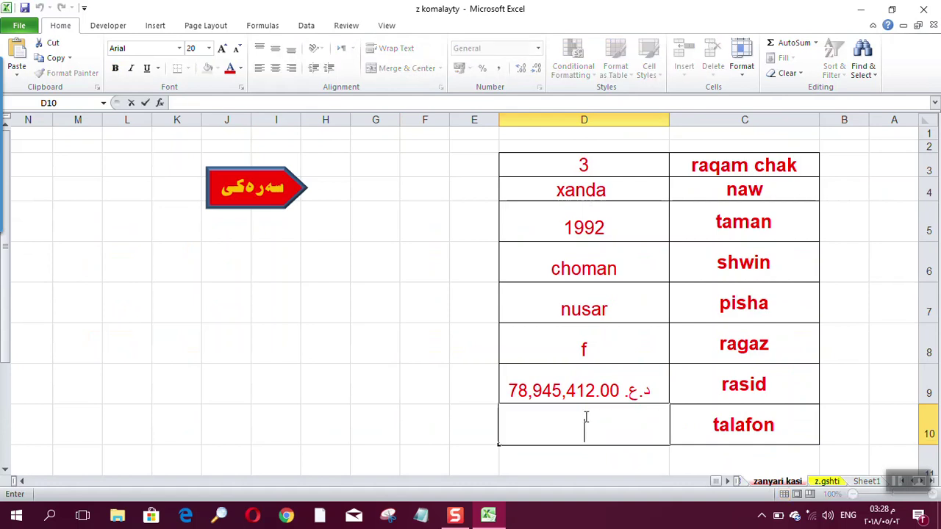
text(=VLOOKUP(D3;z.gshti!$C$5:$J$5103;3))
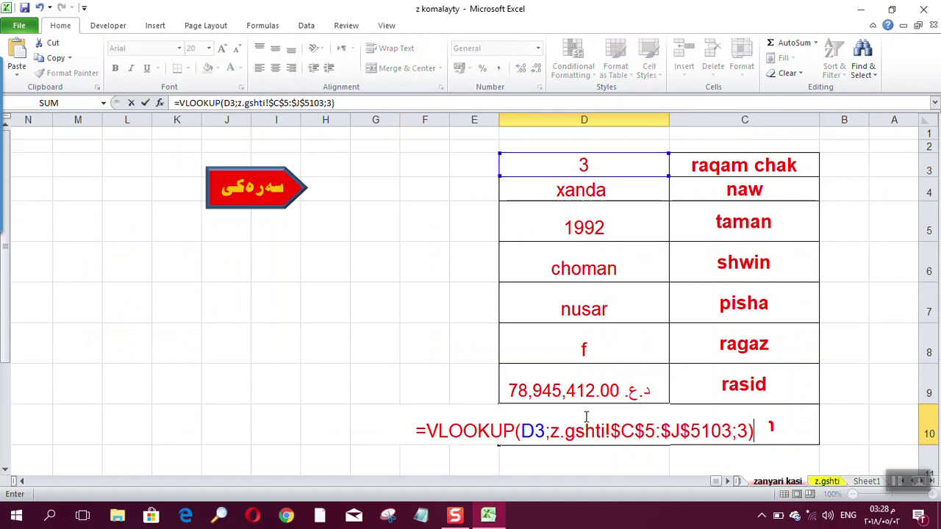
double_click(742, 431)
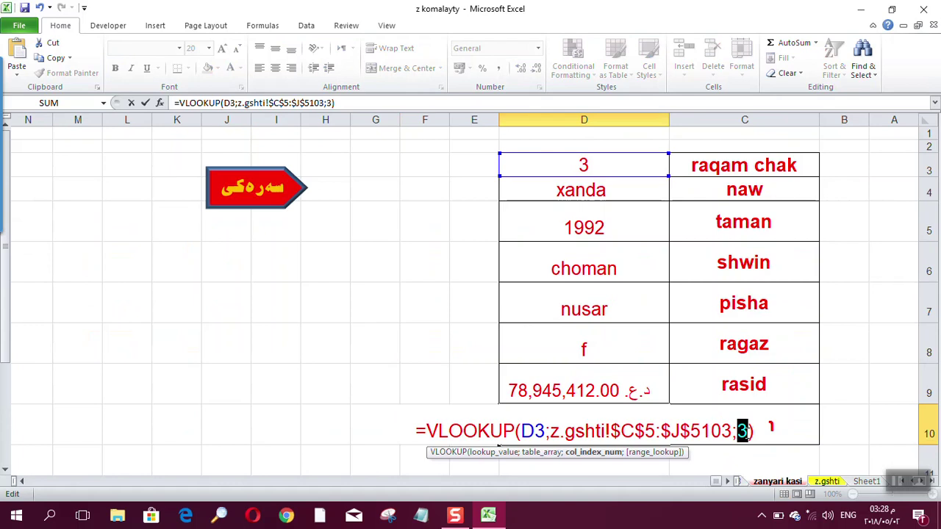
text(7)
key(Return)
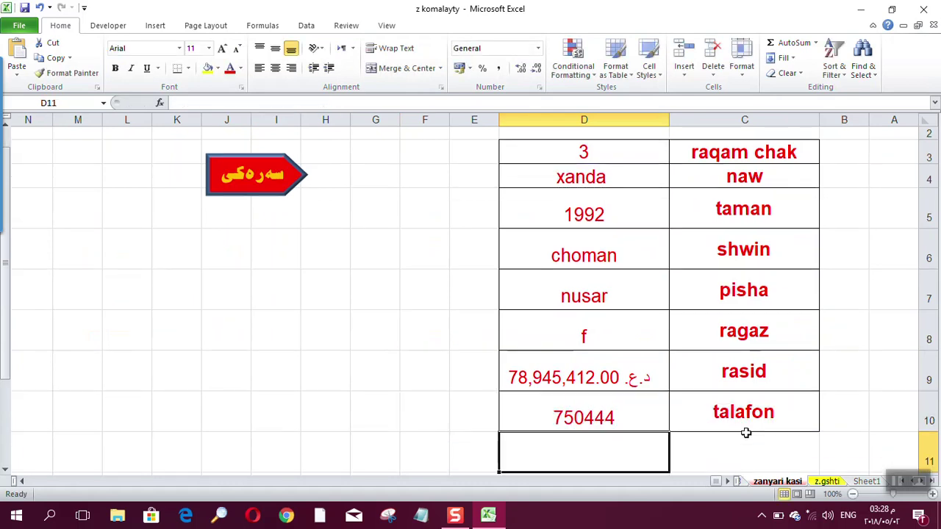
Step: Set the raqam chak value in cell D3 to 7 to look up another person
click(635, 356)
click(584, 151)
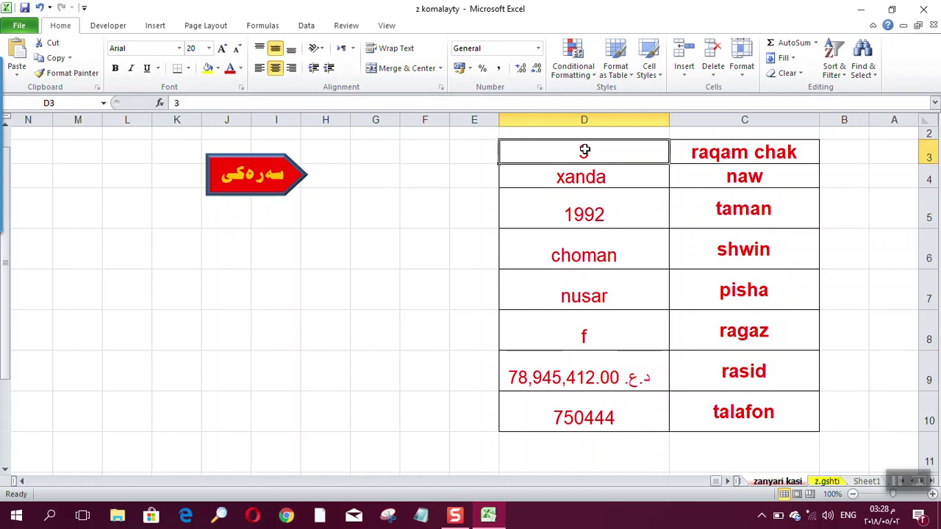
text(7)
key(Return)
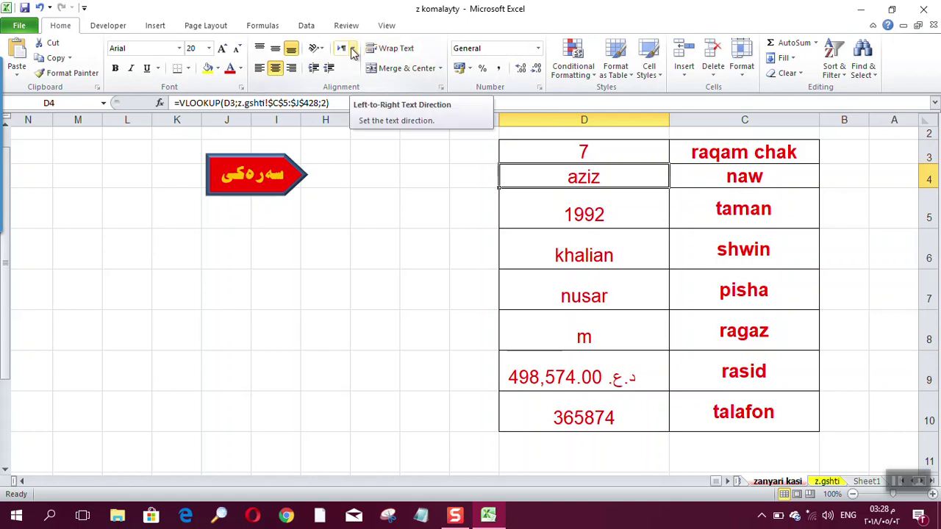
Step: Examine the VLOOKUP formula in cell D4, beside the naw label, and its lookup cell D3 without changing them
click(579, 150)
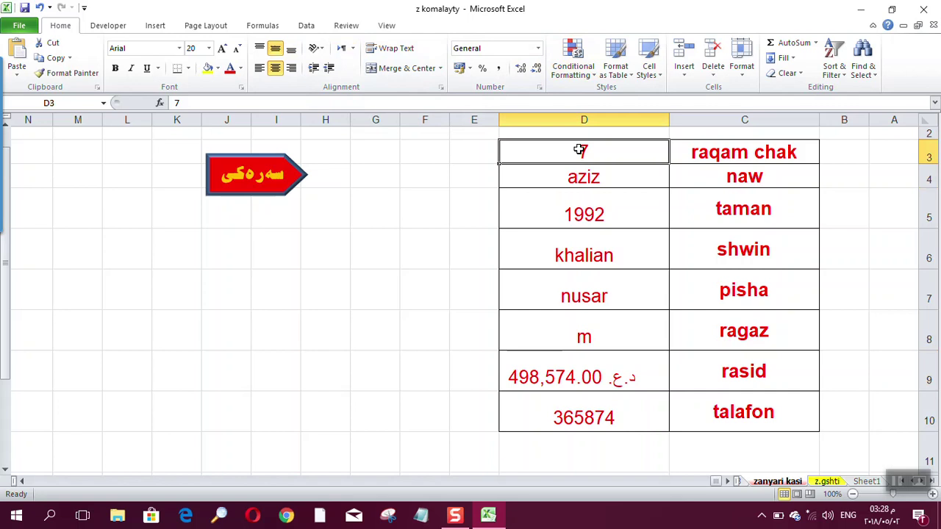
double_click(553, 175)
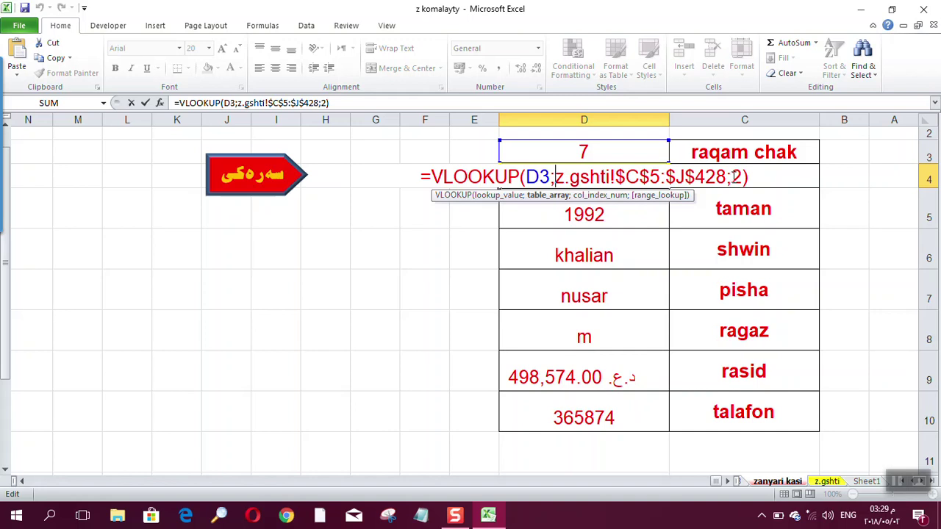
key(Return)
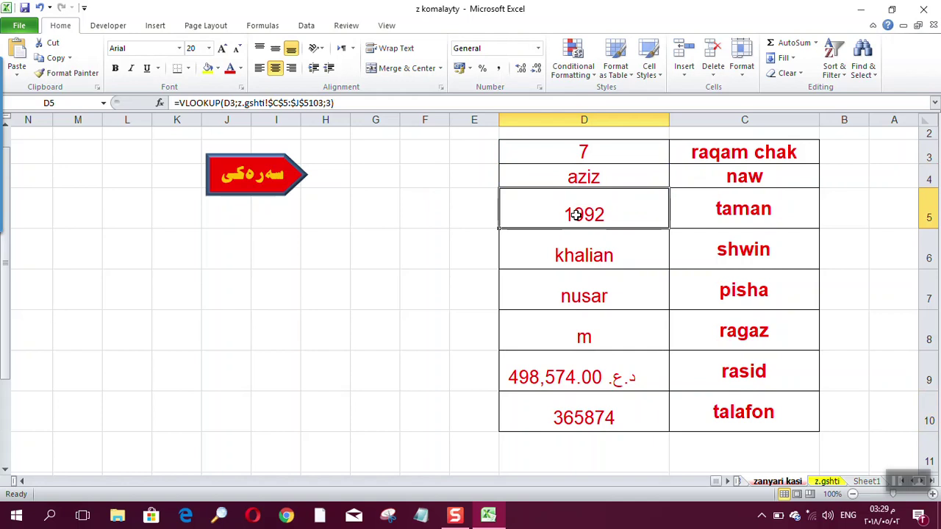
click(568, 154)
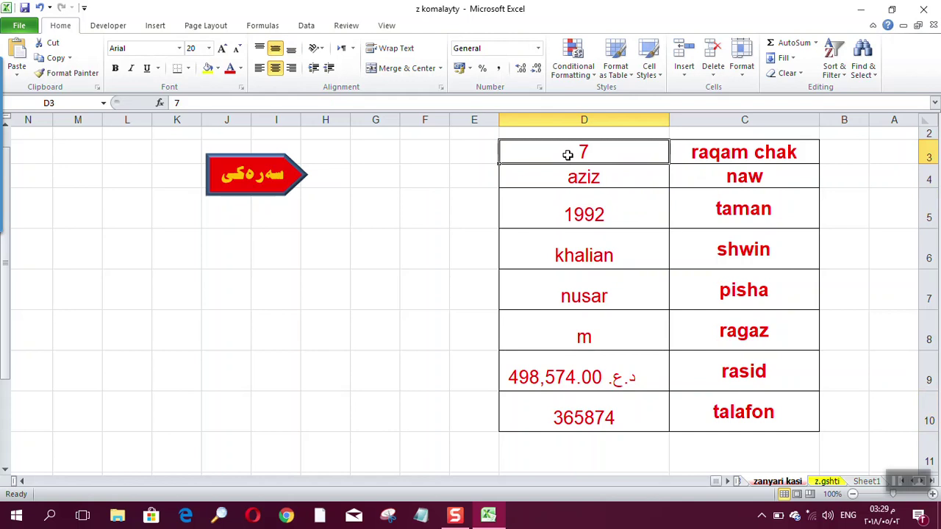